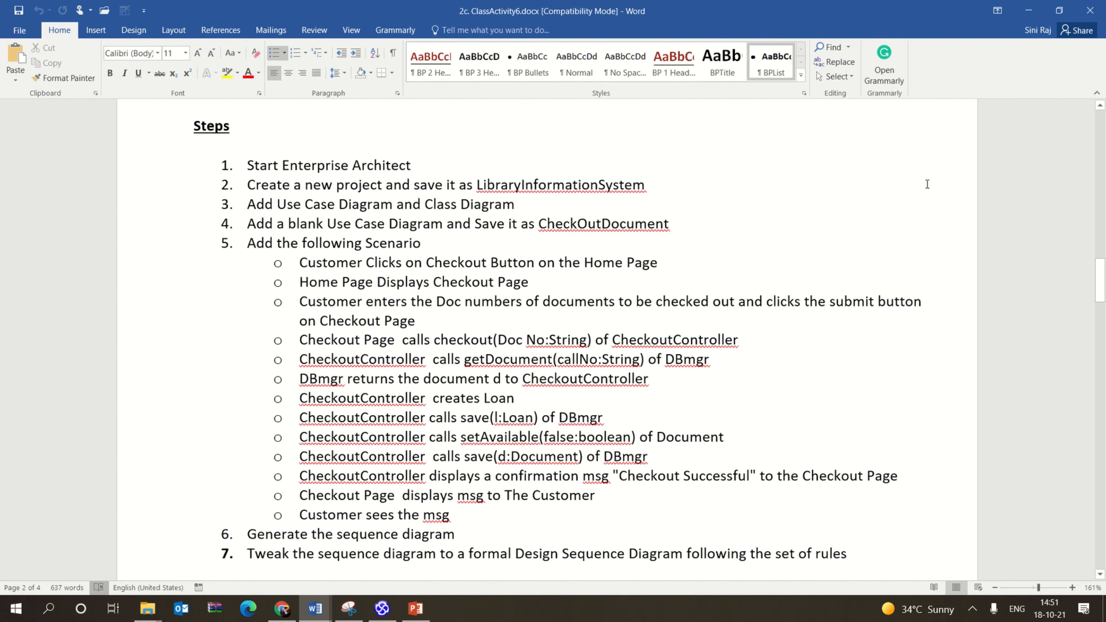
- Switch to Enterprise Architect and review the Basic Path scenario steps of the Checkout Document use case
left_click(1028, 13)
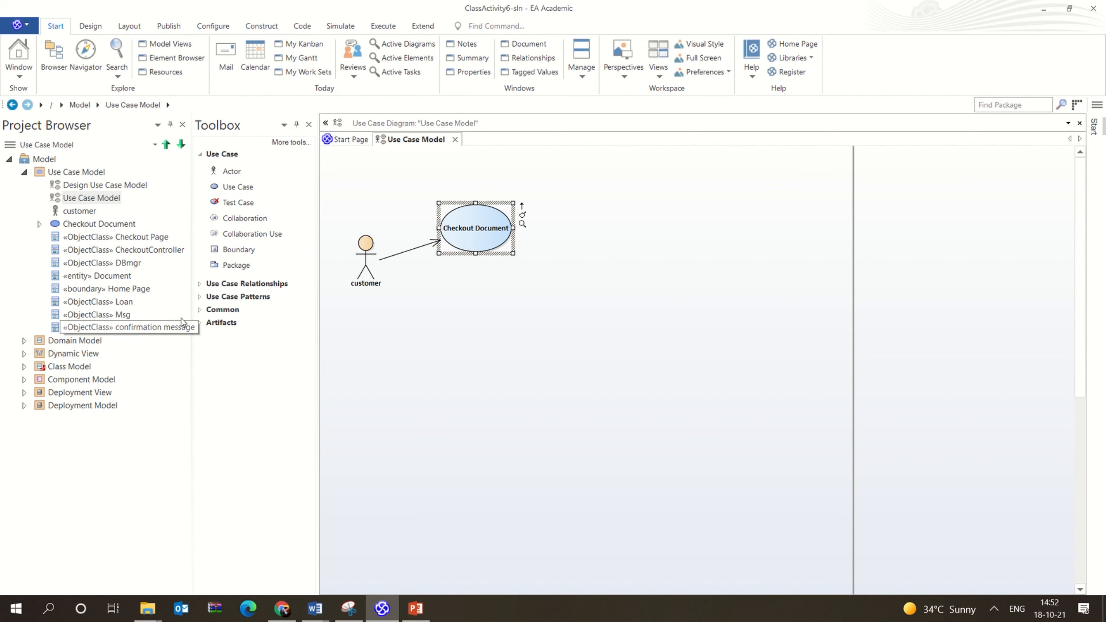
double_click(483, 240)
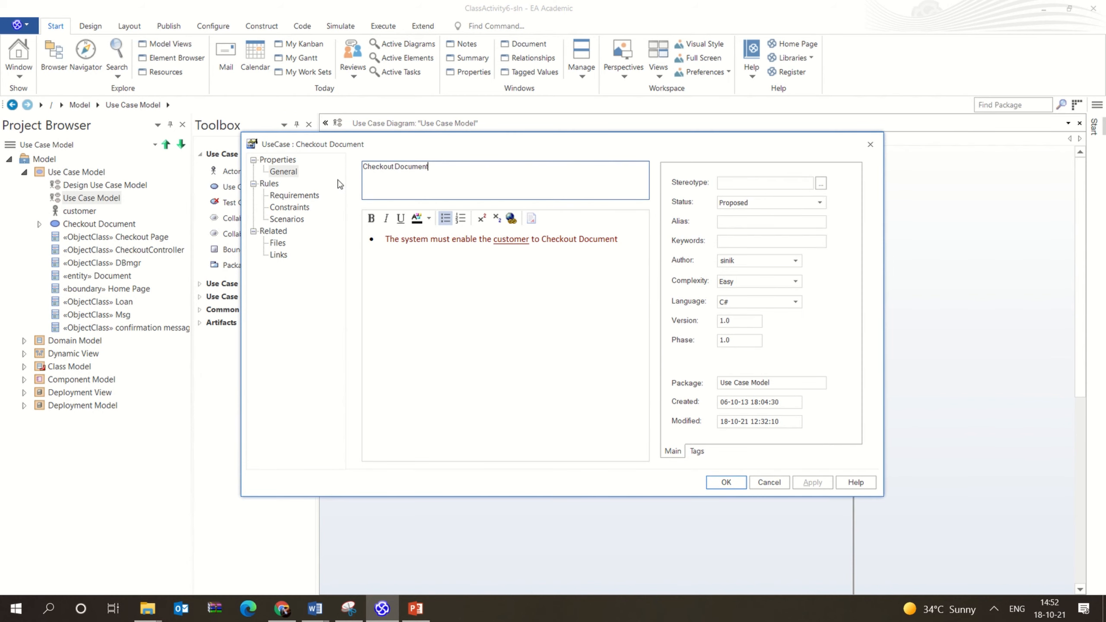
left_click(293, 220)
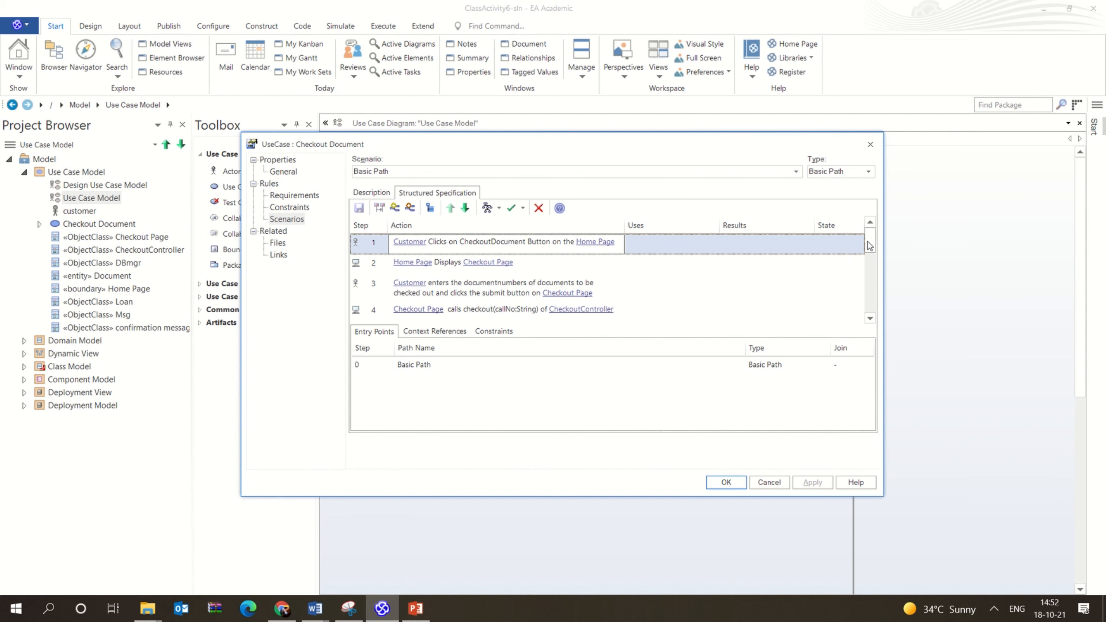
left_click_drag(870, 243, 885, 313)
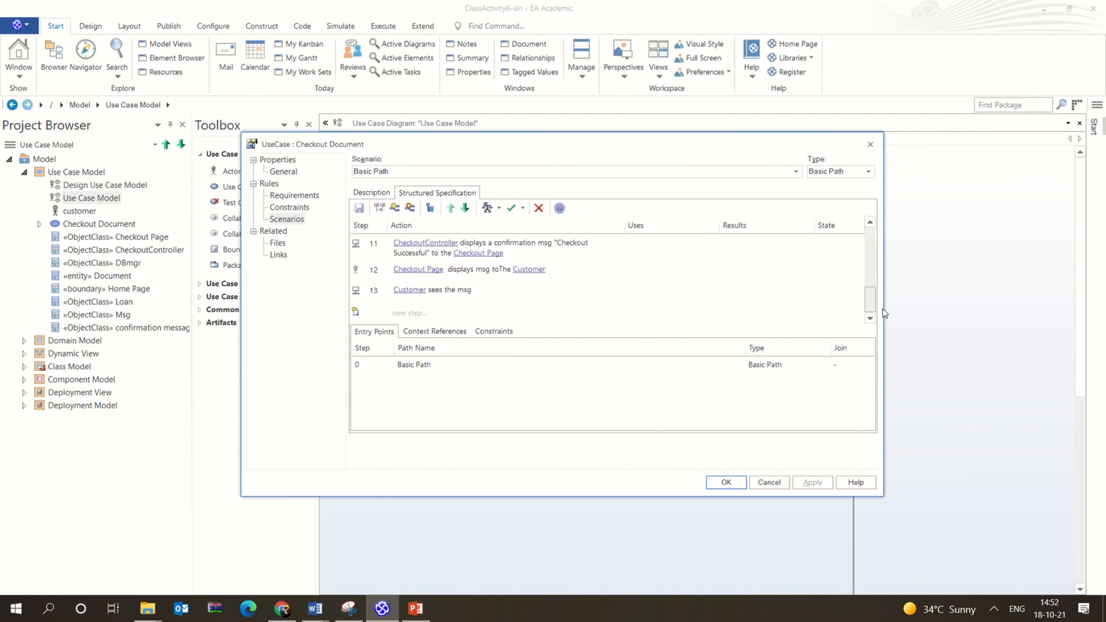
left_click(356, 312)
left_click(401, 313)
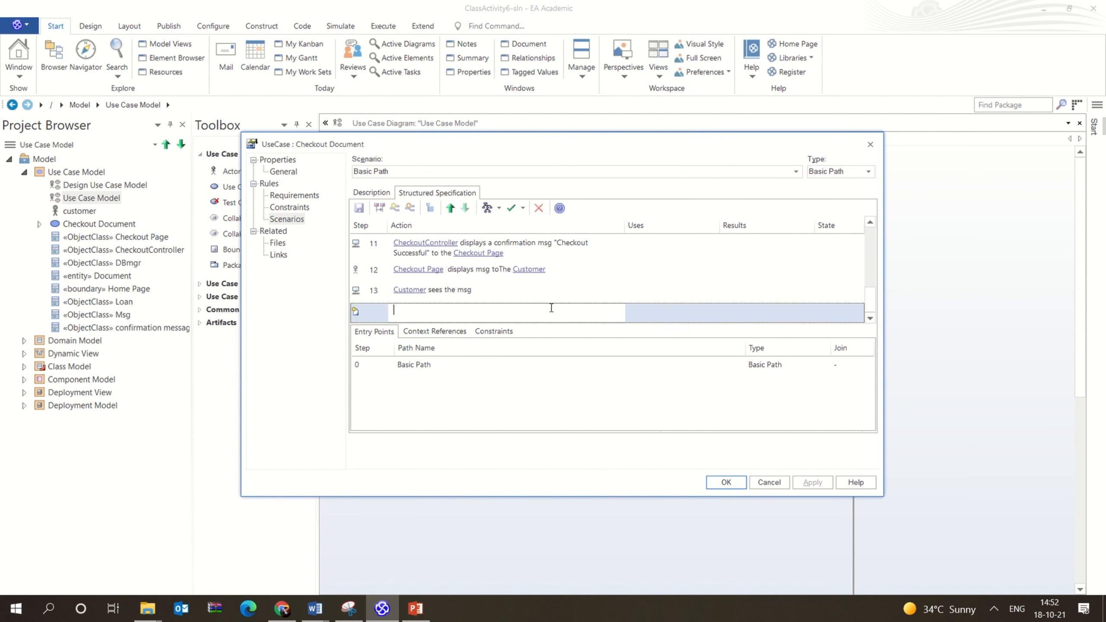
left_click(873, 310)
left_click_drag(873, 299, 870, 241)
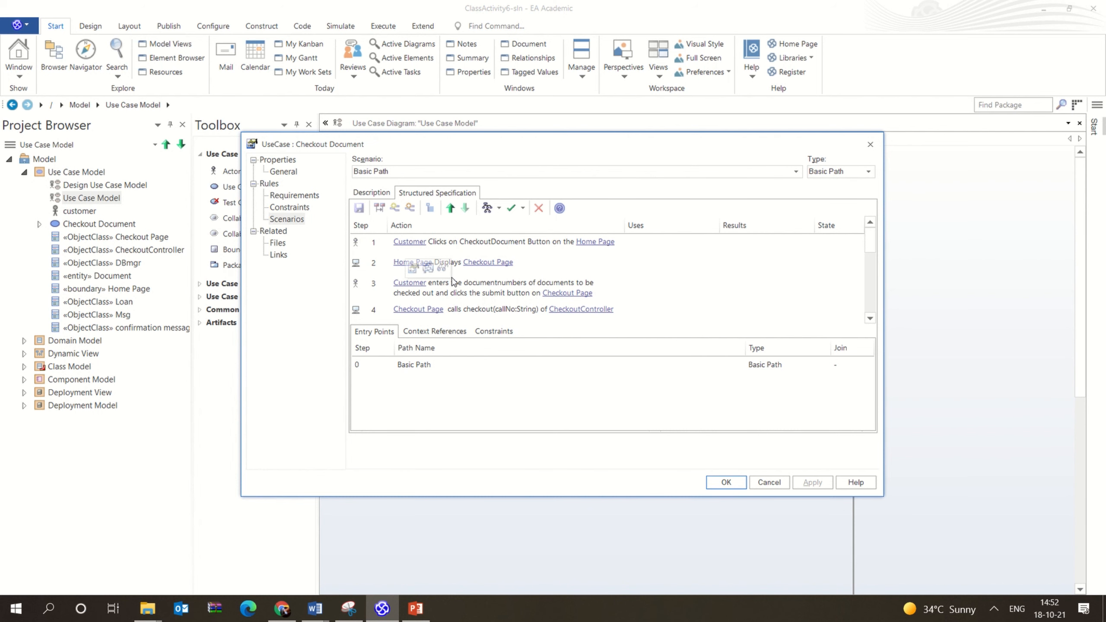
left_click(871, 144)
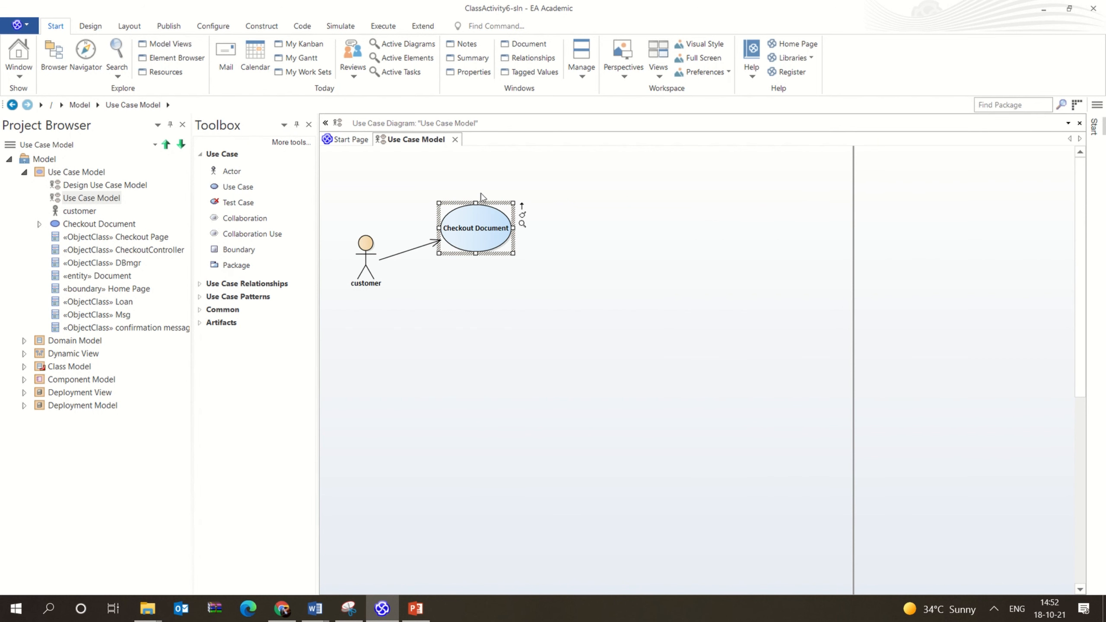
- Reopen the Checkout Document use case's scenarios and compare the Basic Path steps with the Word instructions
double_click(478, 242)
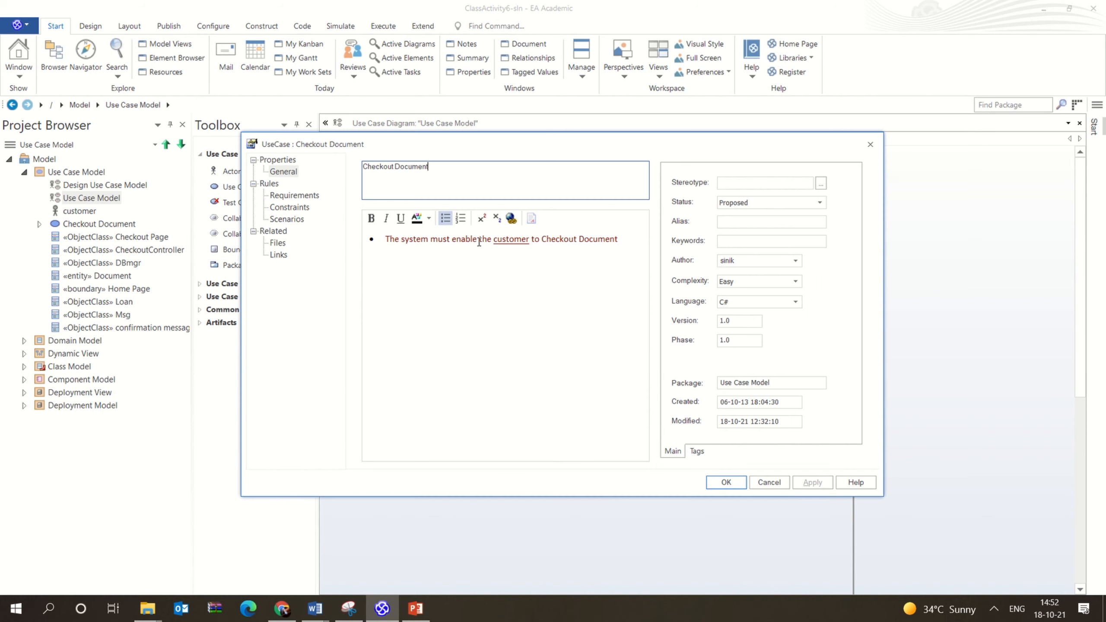
left_click(285, 219)
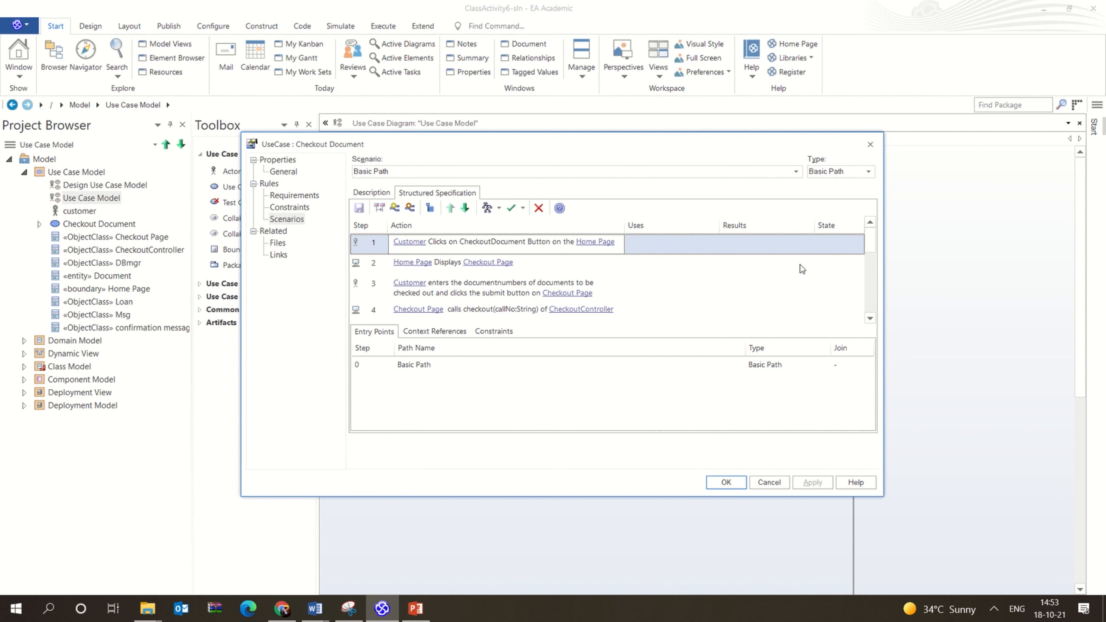
left_click_drag(873, 231, 873, 239)
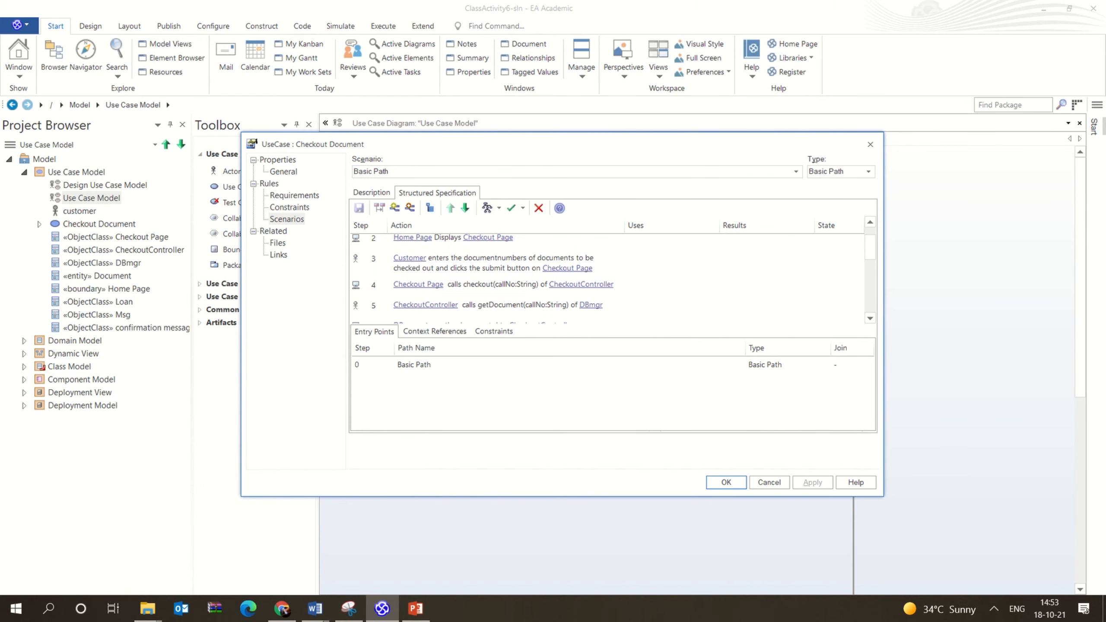
left_click(328, 607)
left_click(303, 587)
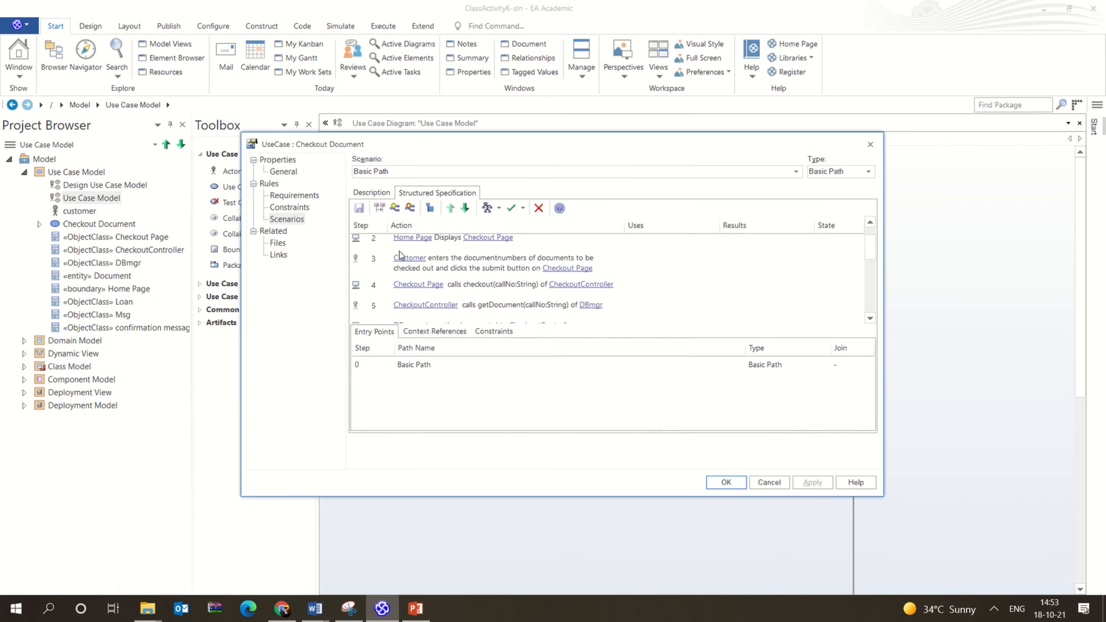
left_click(1029, 11)
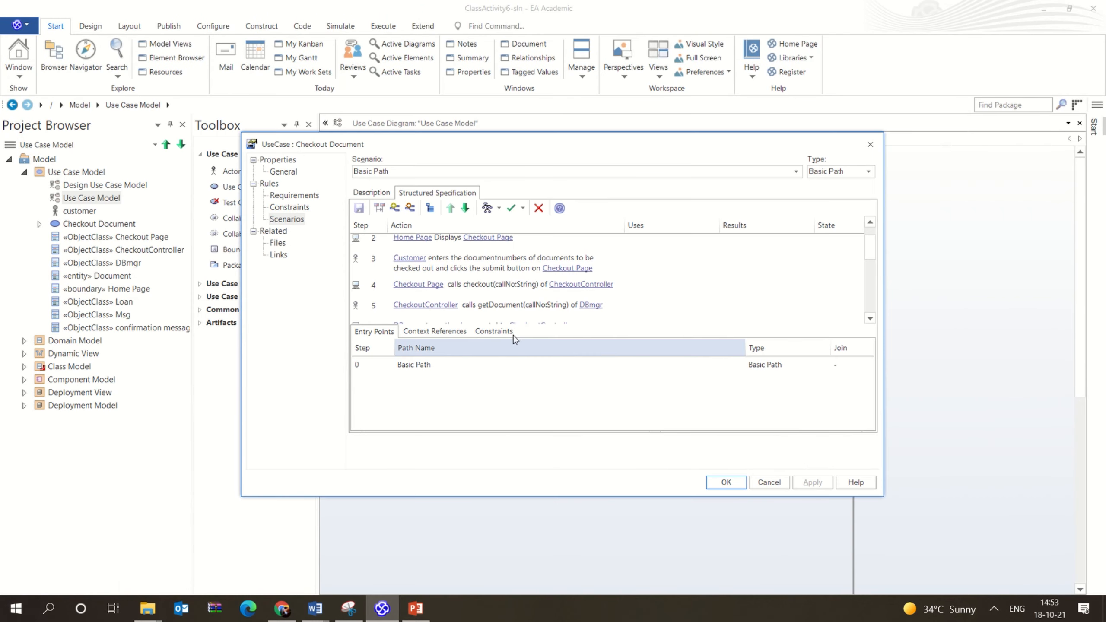
left_click_drag(870, 242, 890, 301)
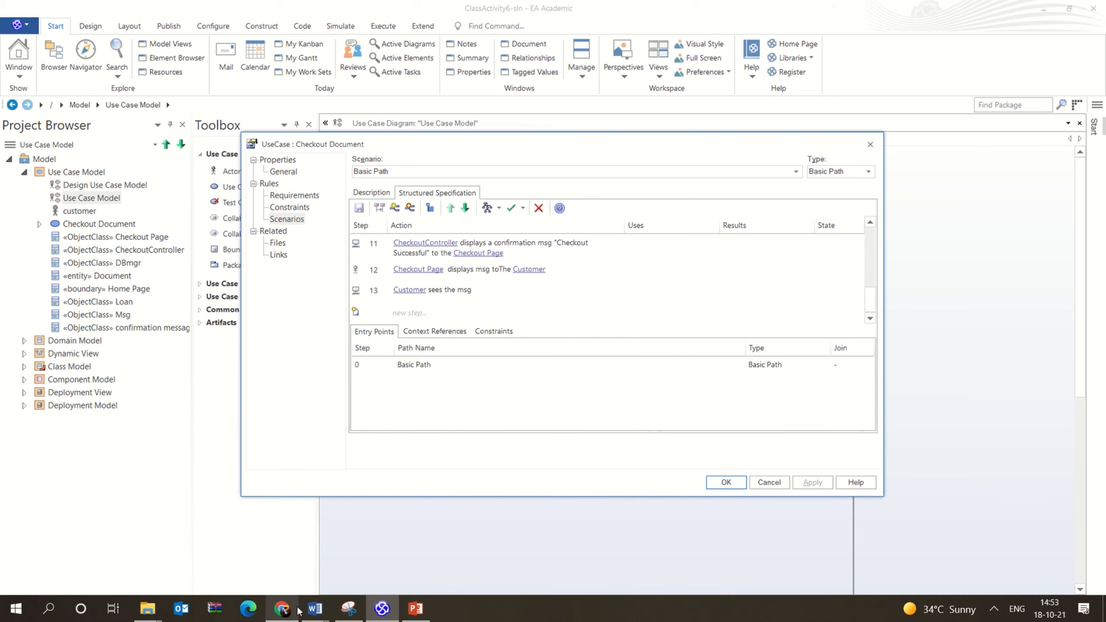
- Switch to the Word document, read the instruction on generating the sequence diagram, and return to Enterprise Architect
mouse_move(315, 608)
left_click(279, 577)
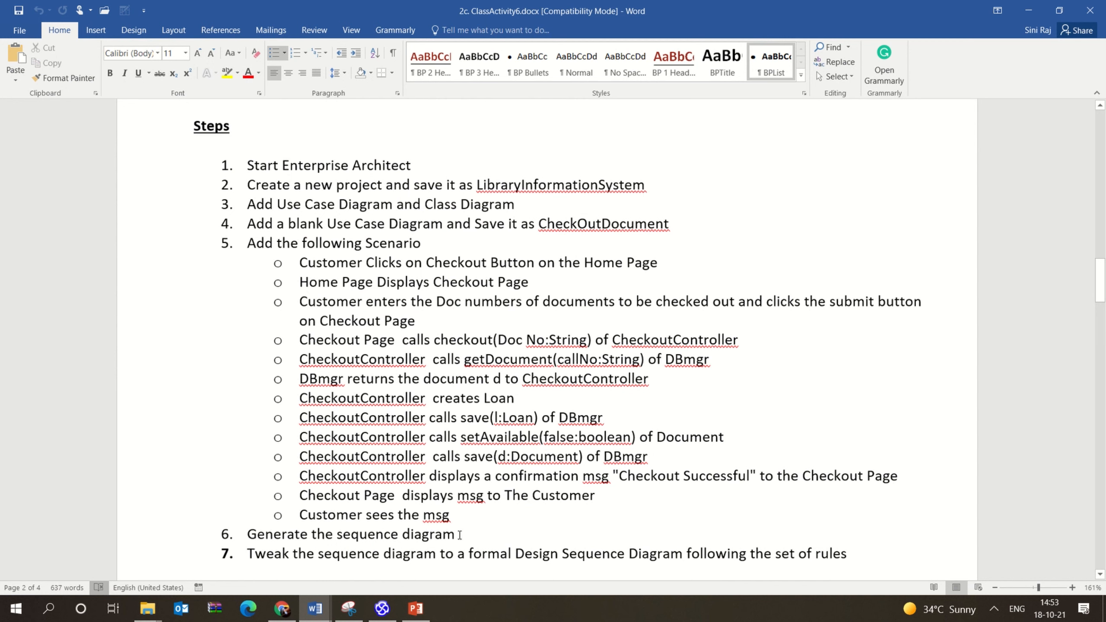
left_click_drag(459, 535, 252, 533)
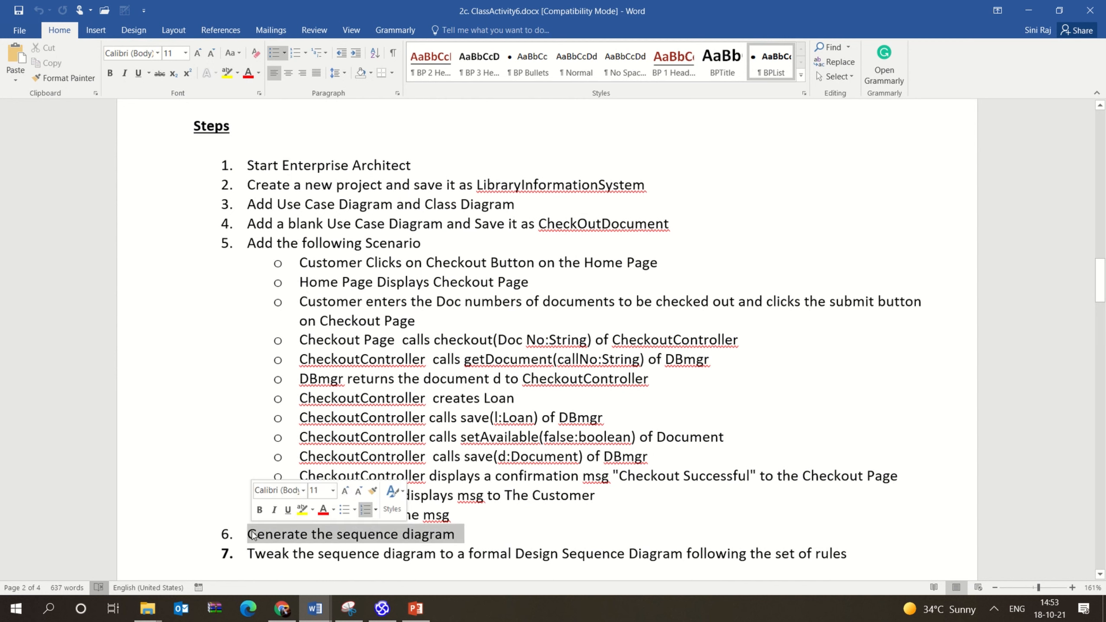
left_click(469, 537)
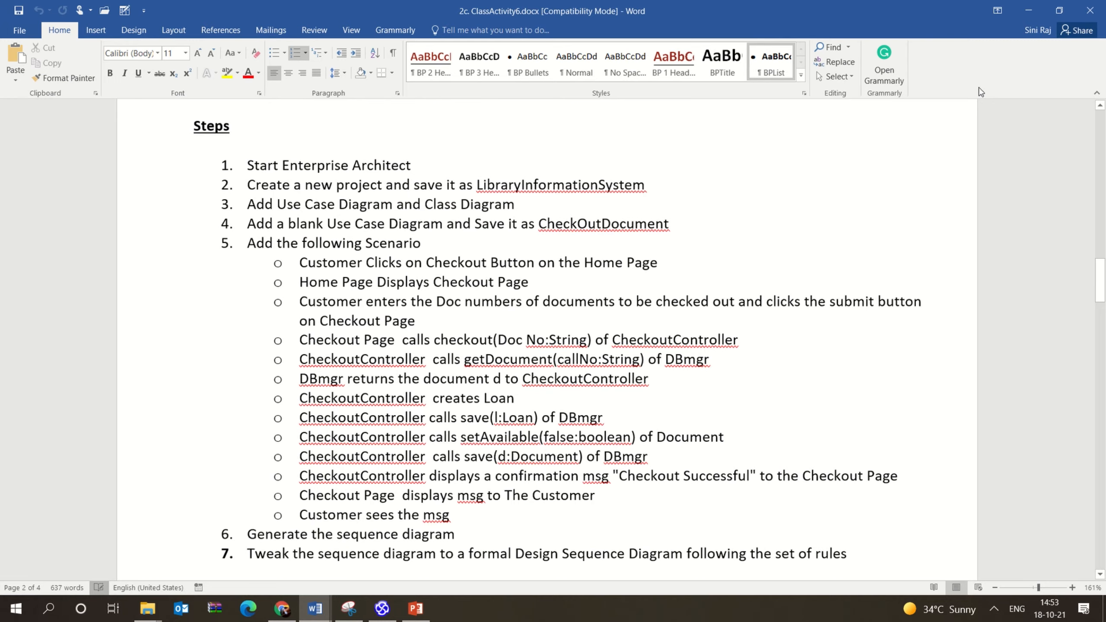
left_click(1029, 9)
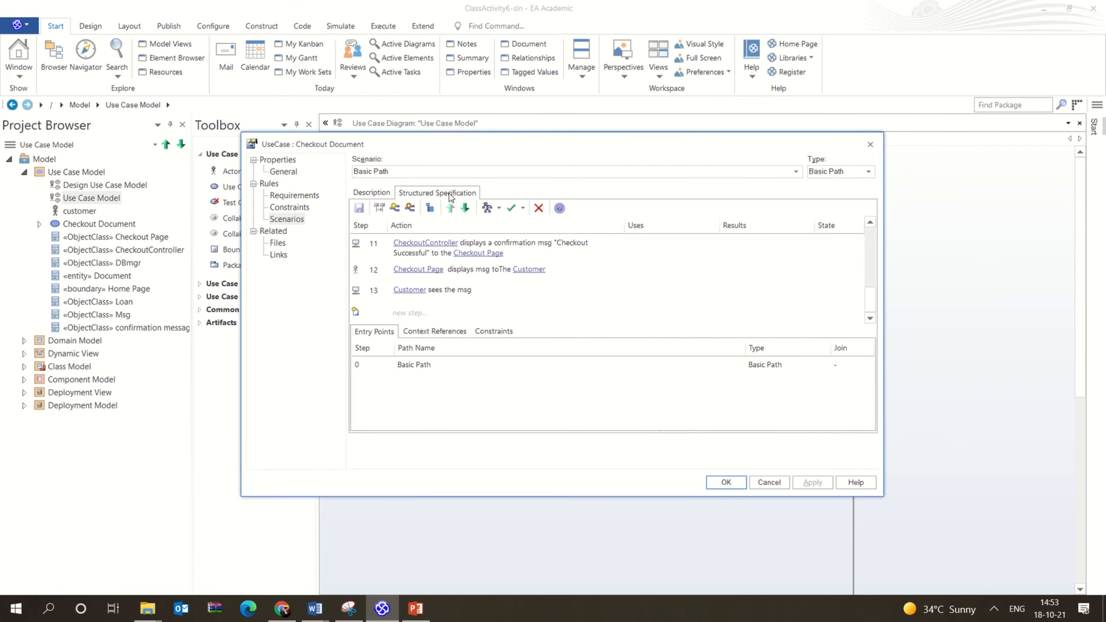
- Generate a Sequence diagram from the Basic Path scenario, overwriting the existing diagram, and close the use case properties
left_click(499, 210)
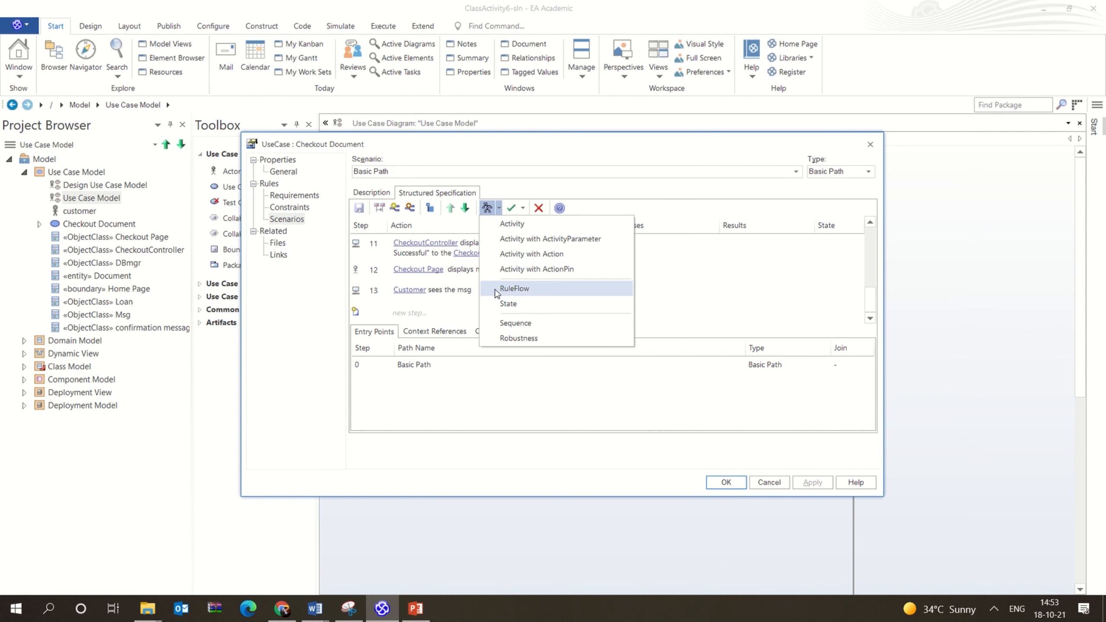
left_click(499, 325)
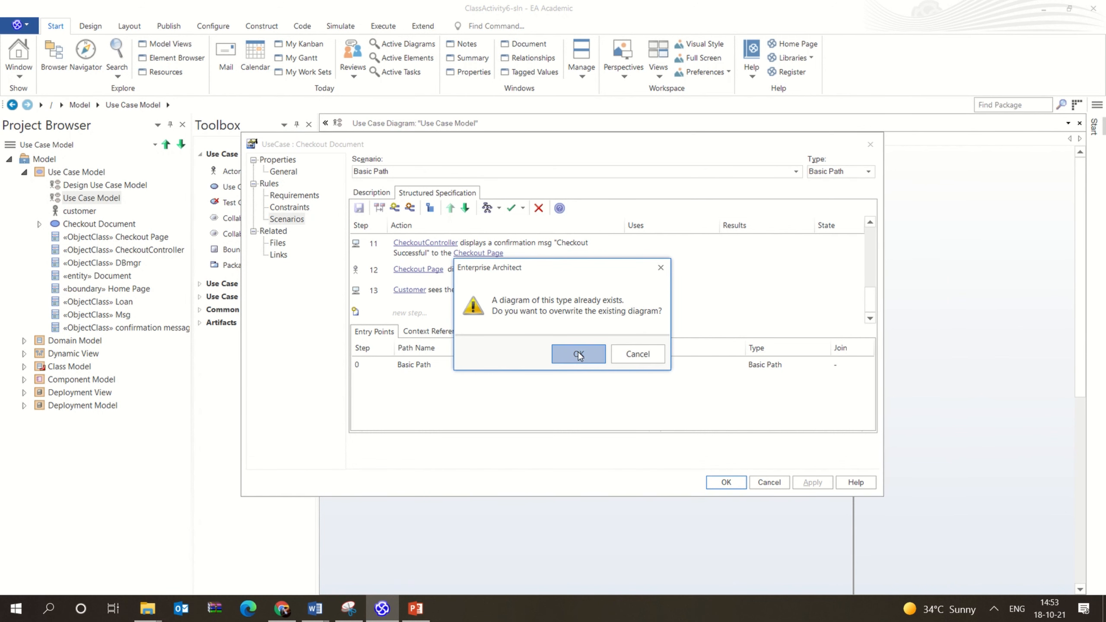
left_click(578, 354)
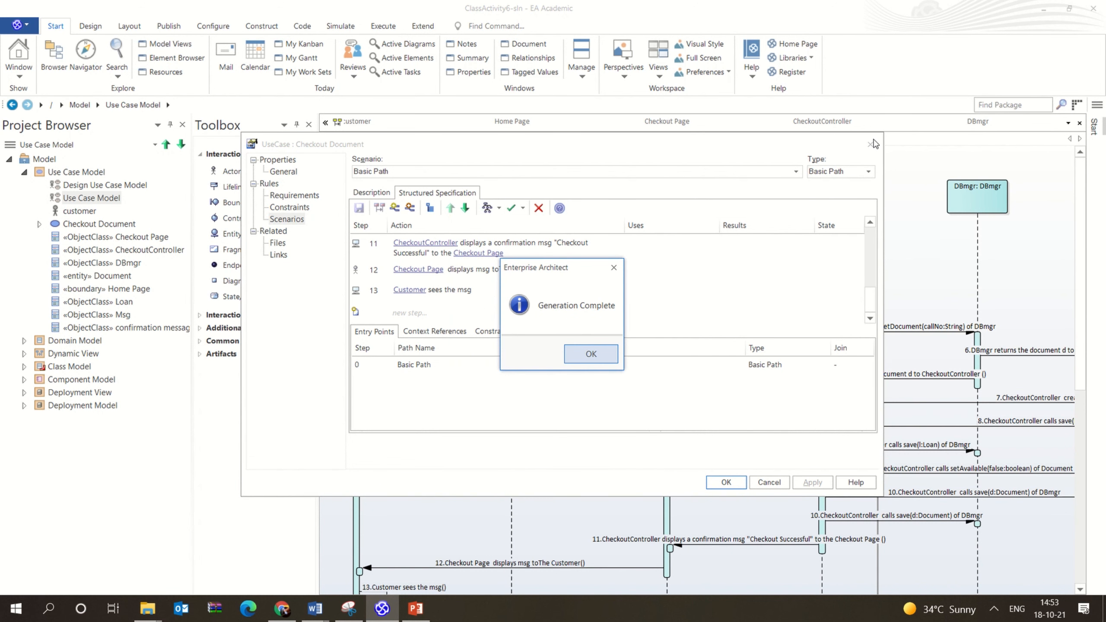
left_click(601, 360)
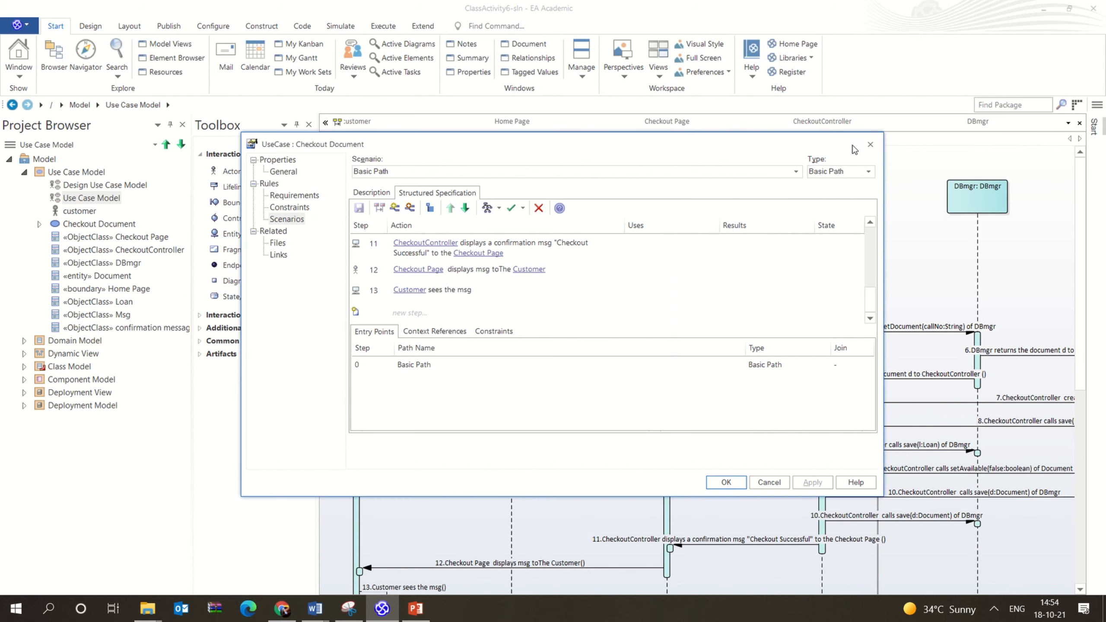
left_click(870, 145)
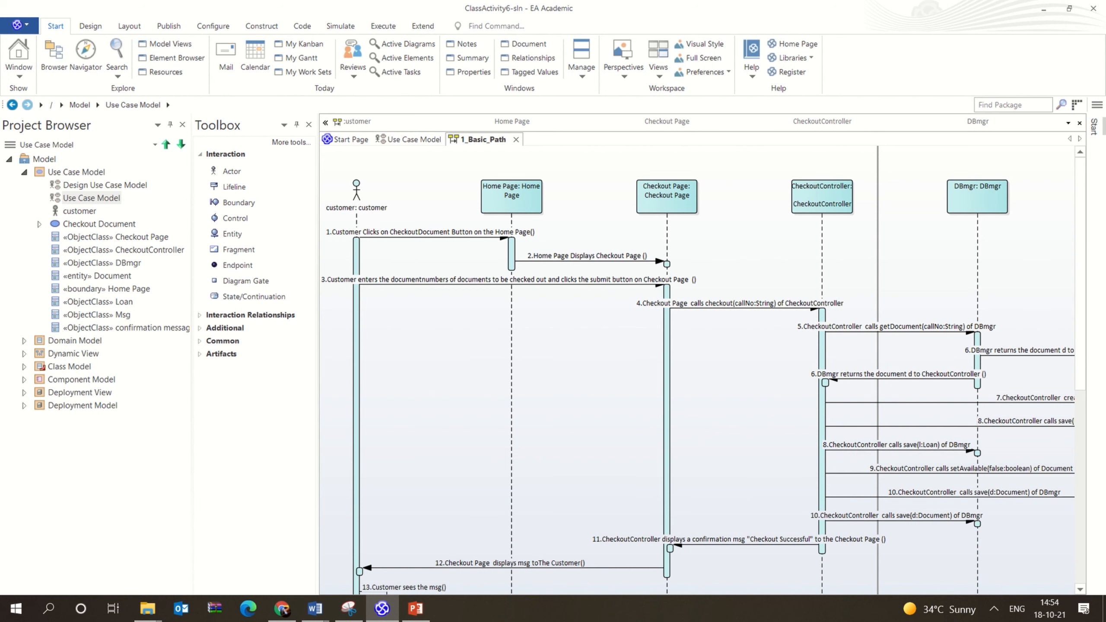
- Examine the lifelines and messages across the whole generated Basic Path sequence diagram
left_click(511, 203)
left_click(728, 258)
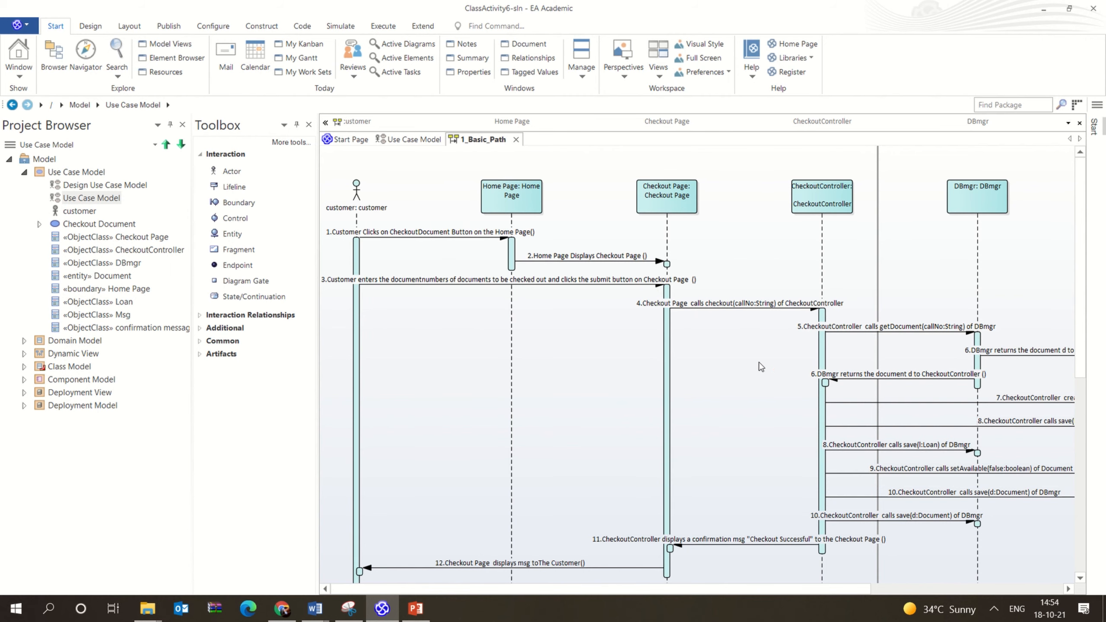
left_click_drag(711, 589, 808, 559)
left_click_drag(1082, 279, 999, 379)
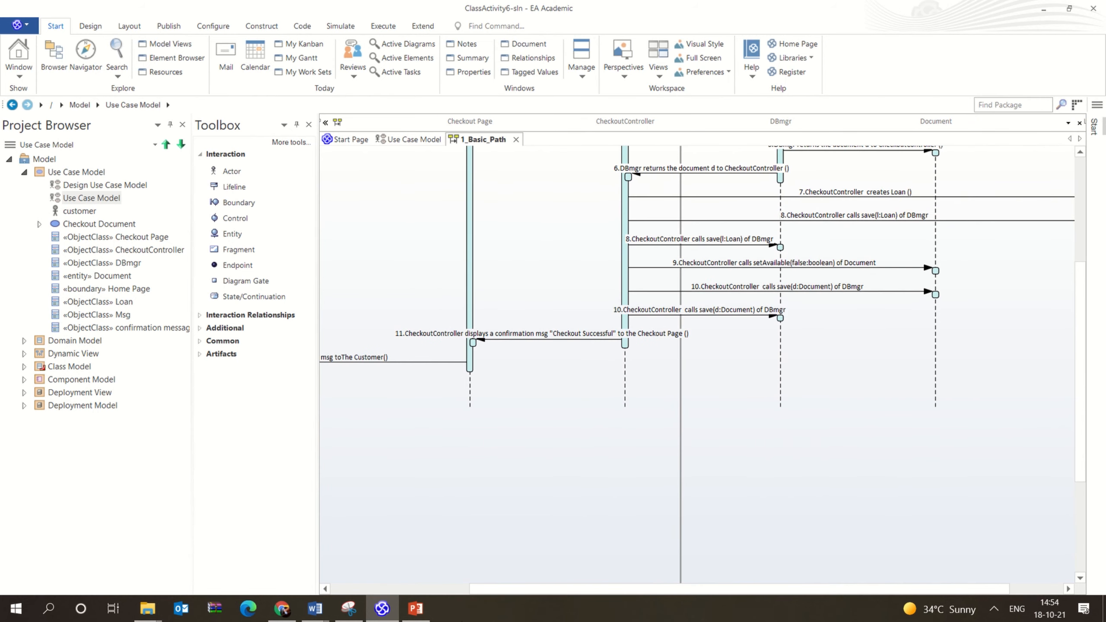
left_click_drag(491, 589, 390, 551)
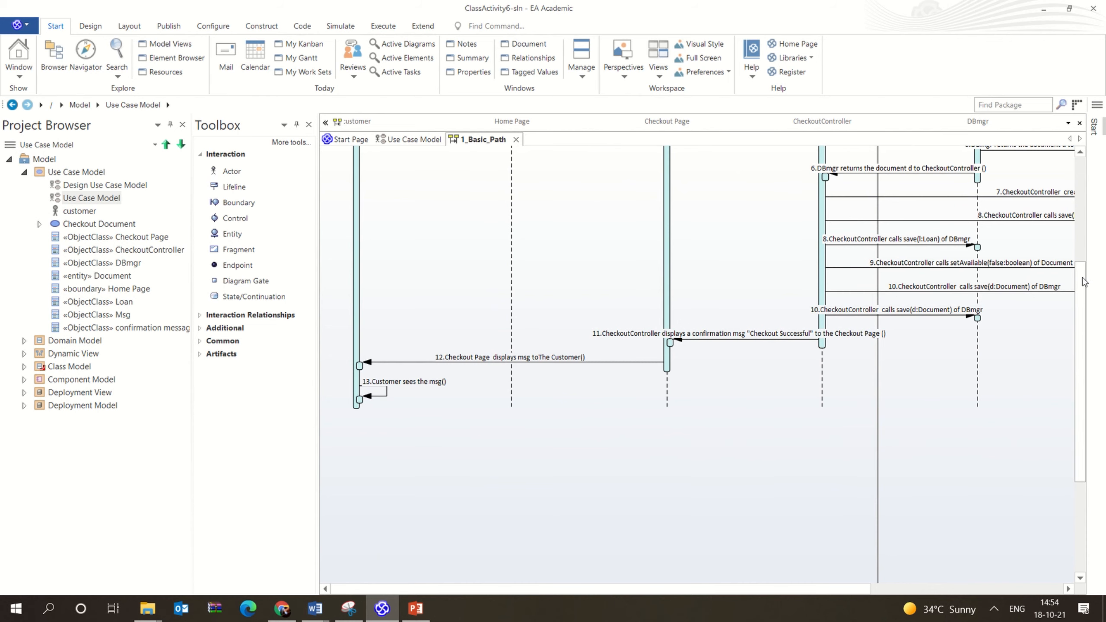
left_click_drag(1084, 281, 1080, 177)
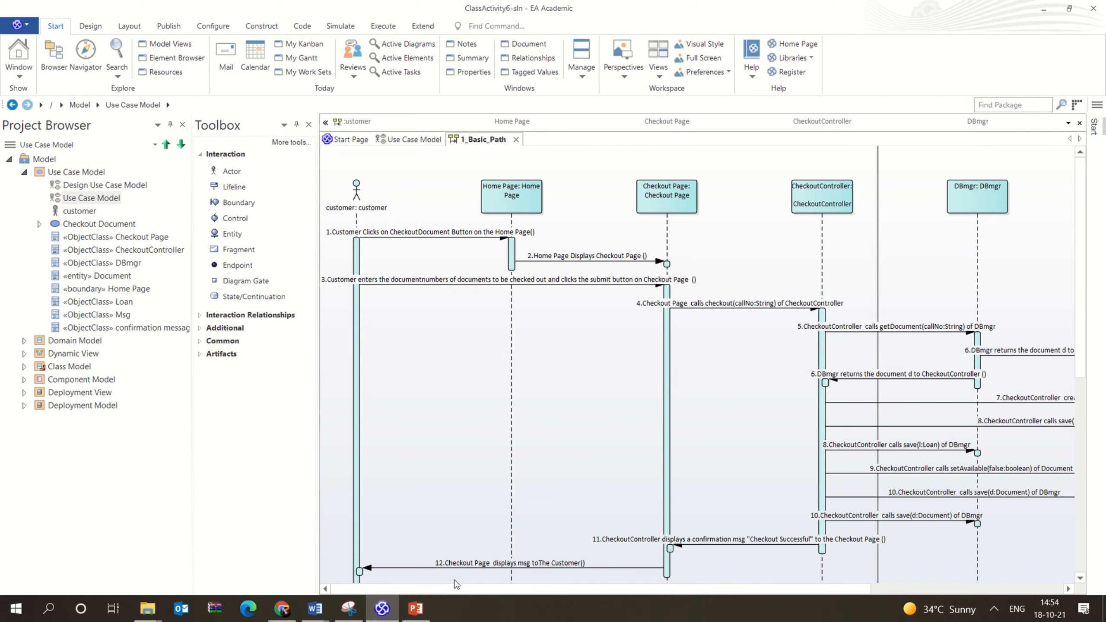
left_click_drag(453, 590, 450, 531)
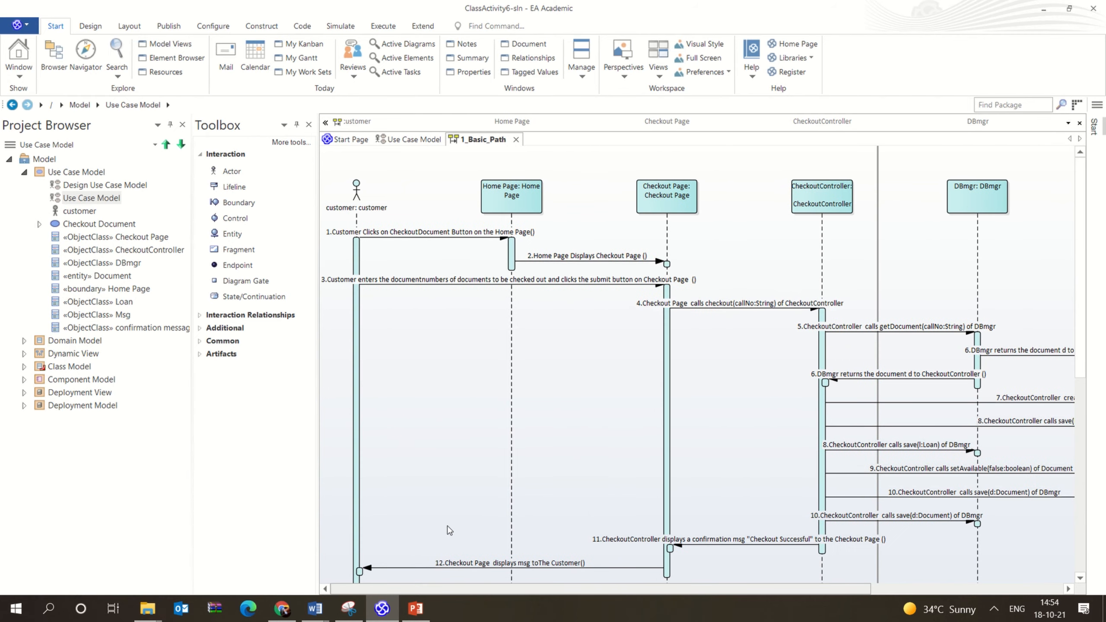
- Inspect the Synch options in the properties of message 1 from customer to Home Page without changing them
double_click(403, 238)
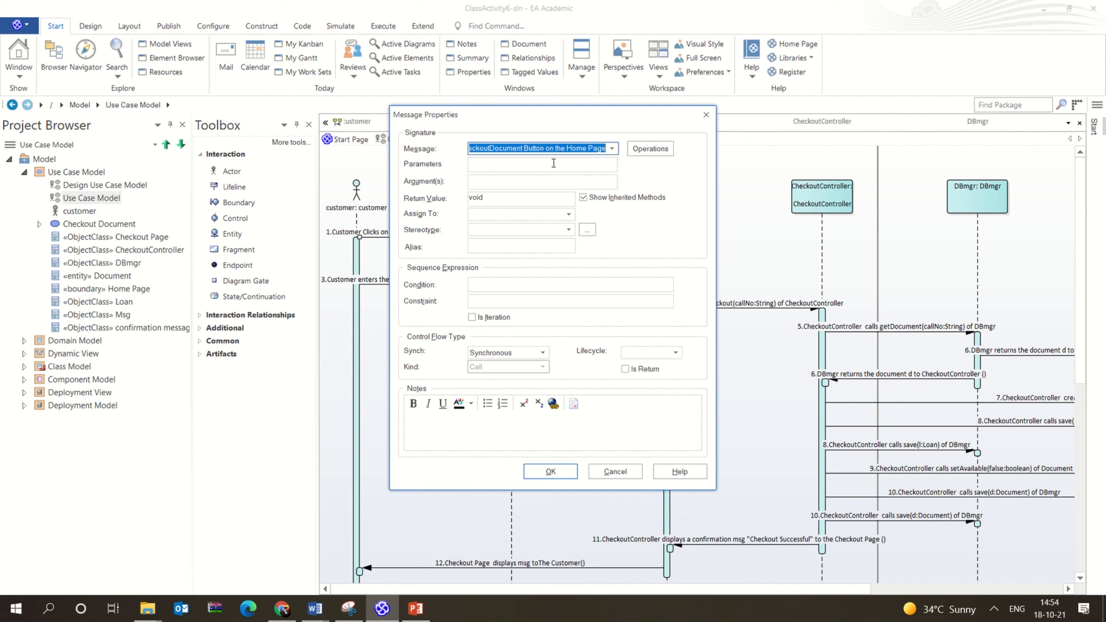
left_click(517, 356)
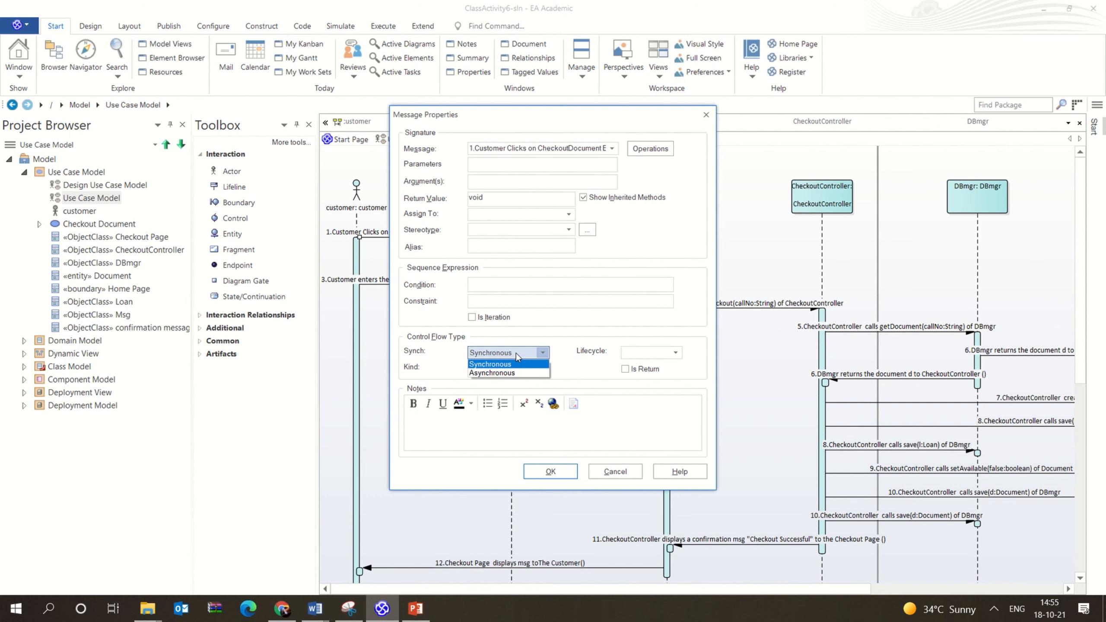
left_click(517, 356)
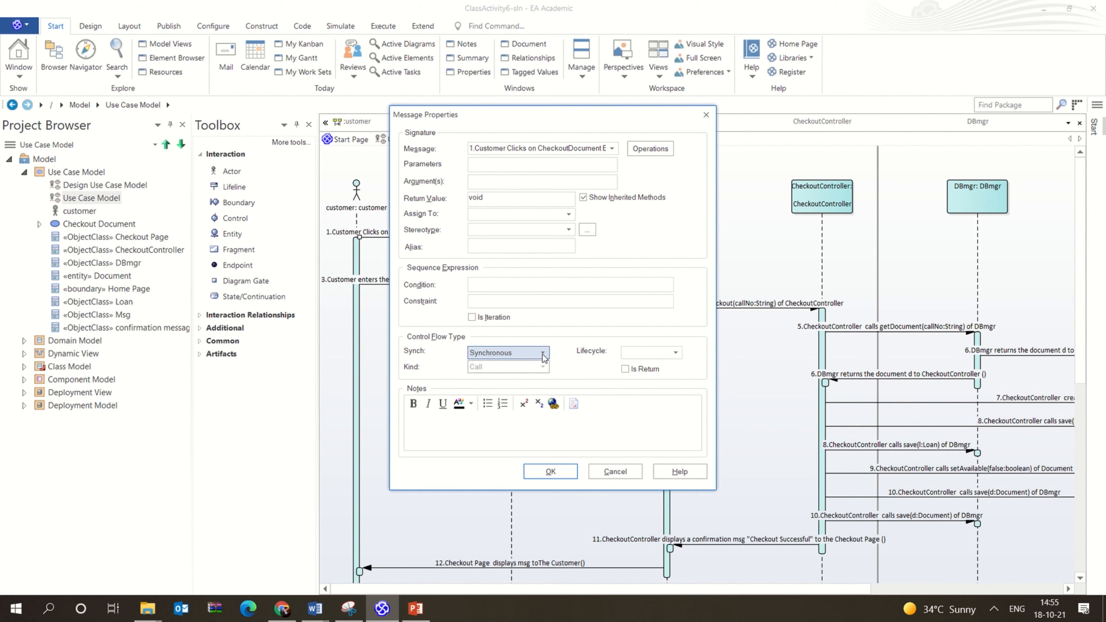
left_click(706, 114)
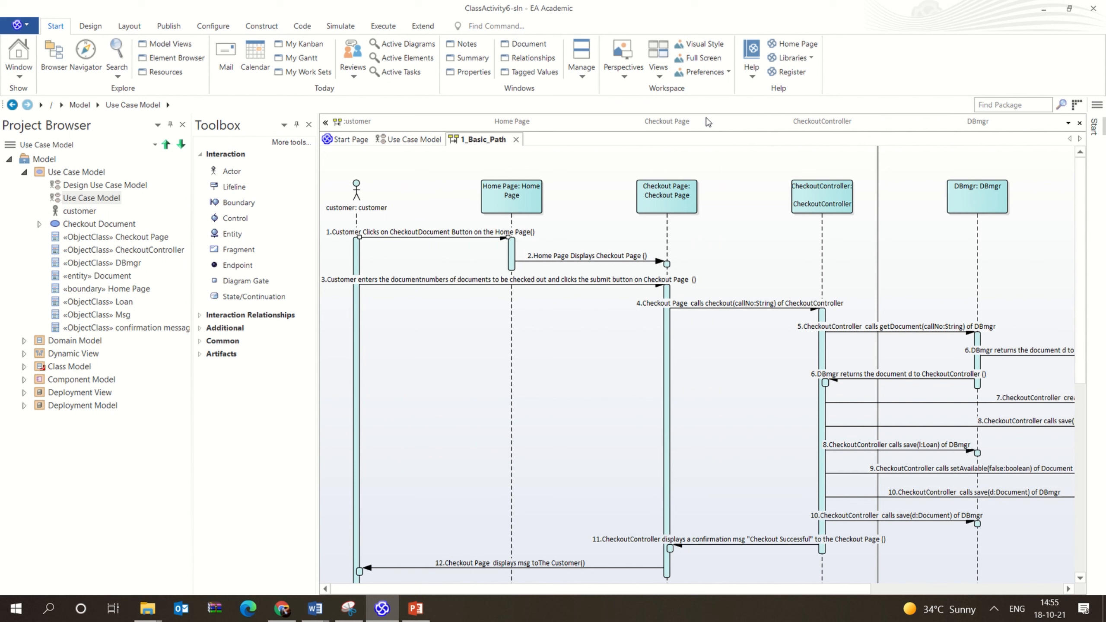
- Set the Synch type of message 1 from customer to Home Page to Asynchronous
double_click(484, 236)
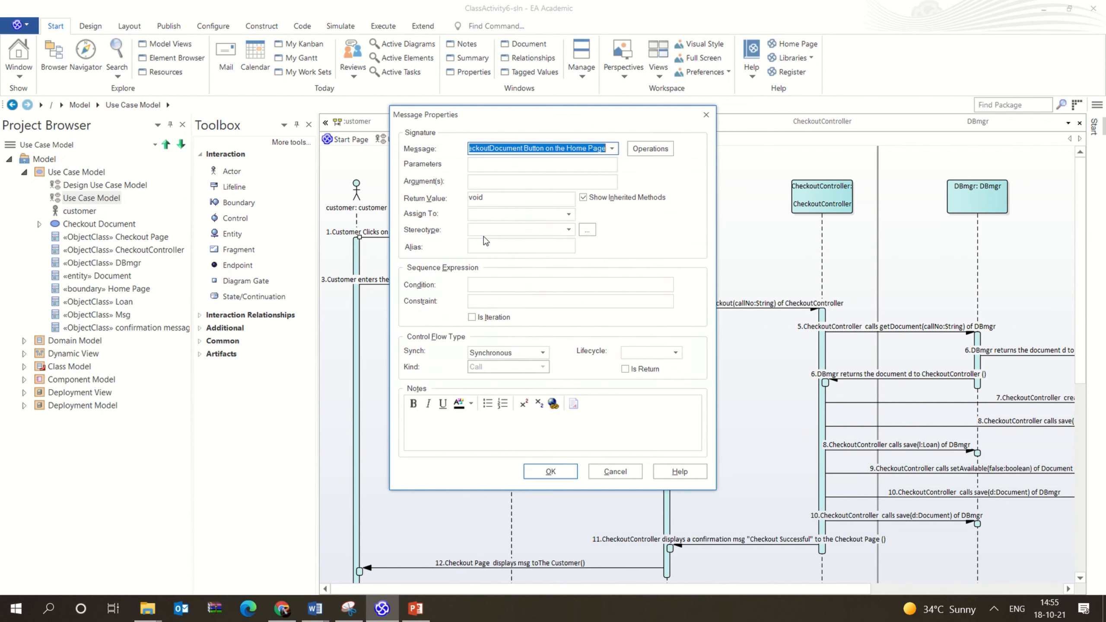
left_click(520, 356)
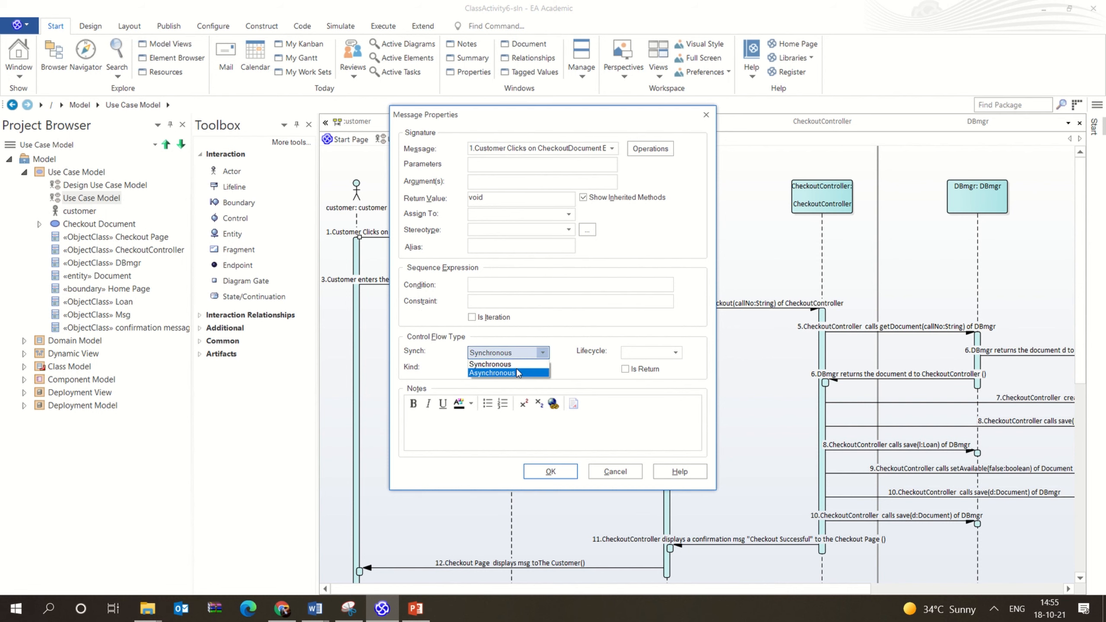
left_click(520, 374)
left_click(545, 471)
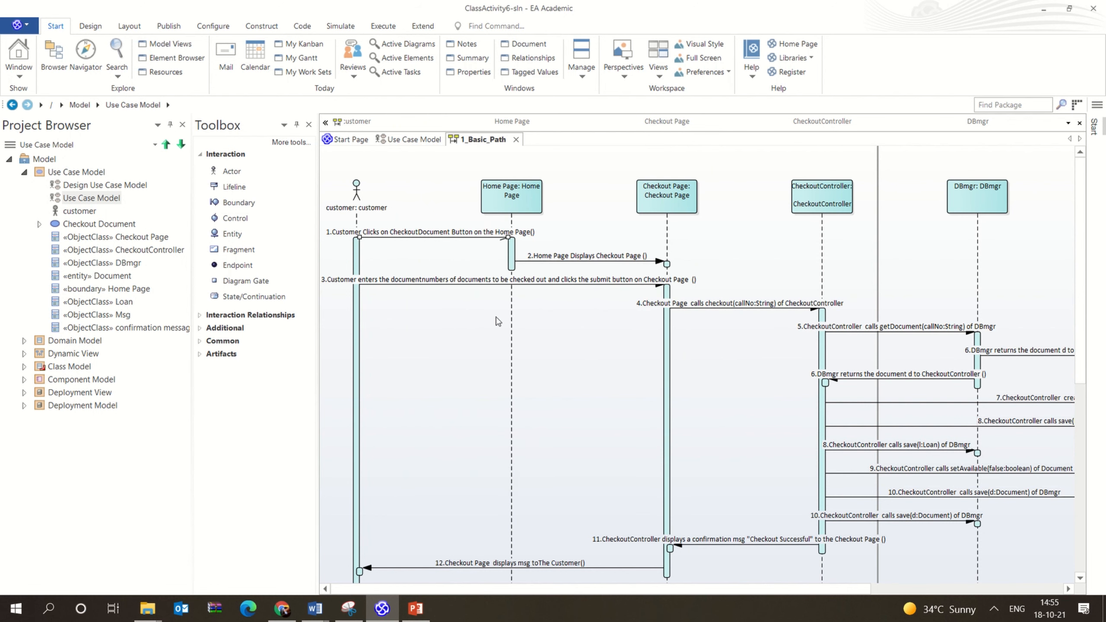
- Set the Synch type of message 1 from customer to Home Page back to Synchronous
right_click(497, 238)
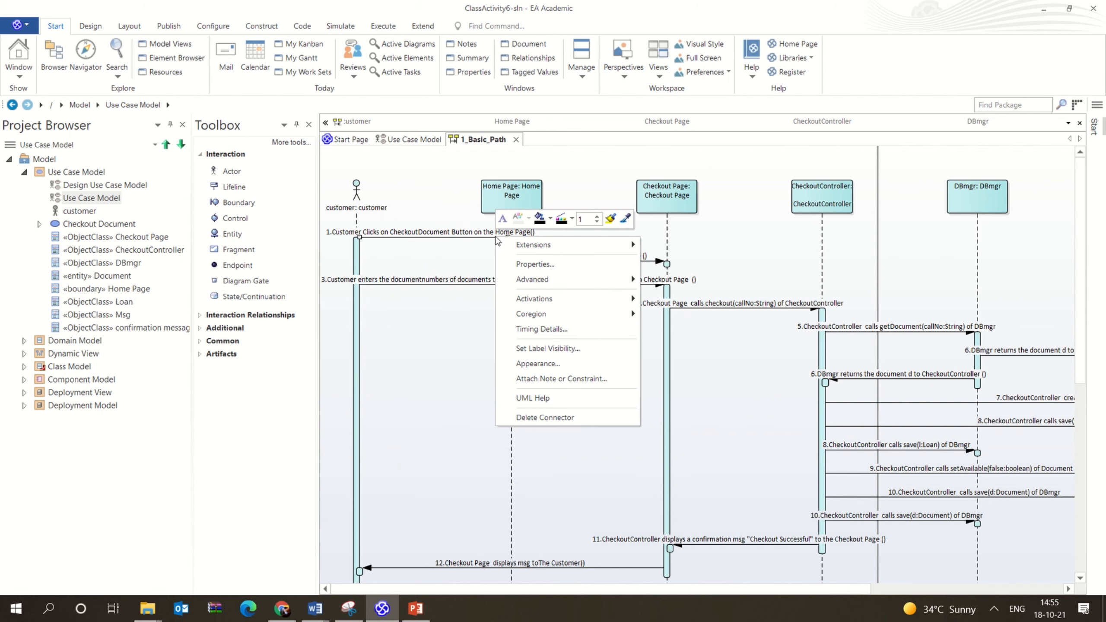
double_click(469, 238)
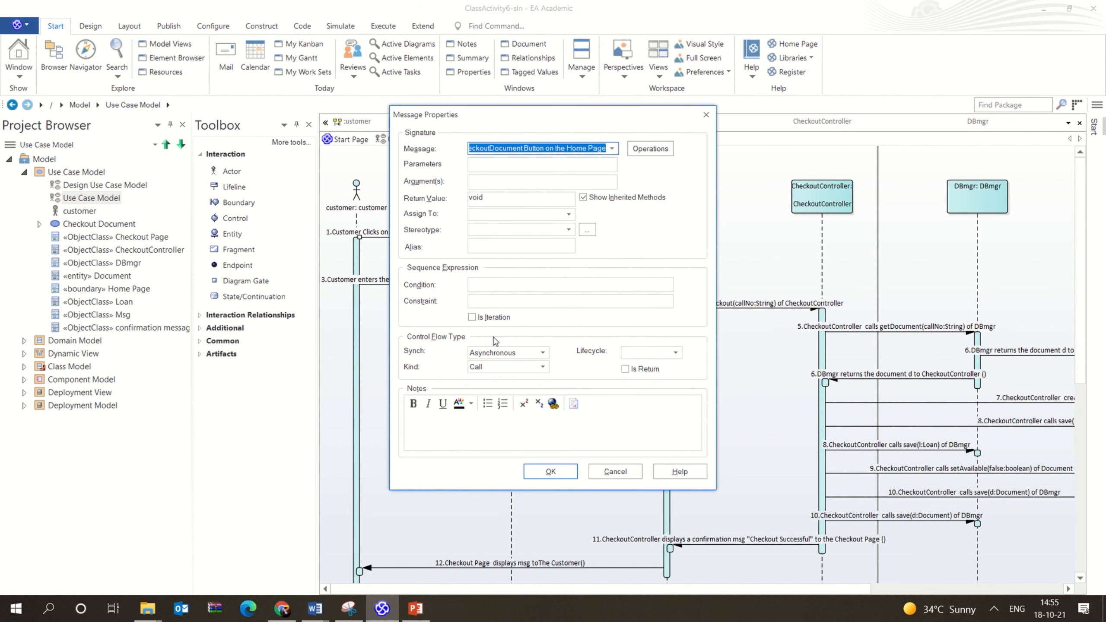
left_click(507, 355)
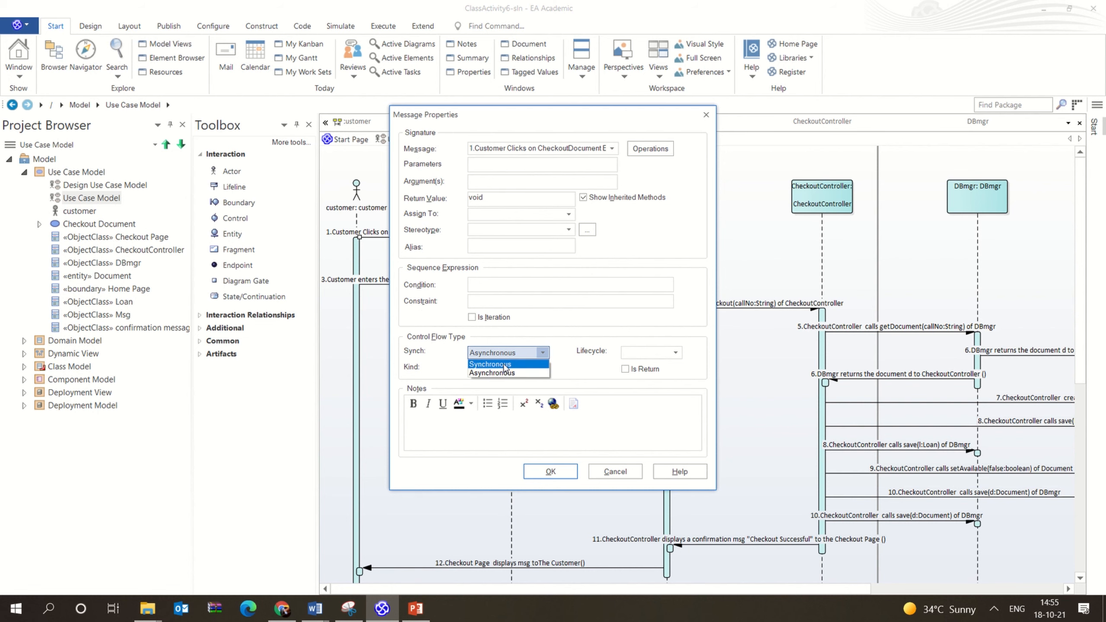
left_click(505, 368)
left_click(548, 474)
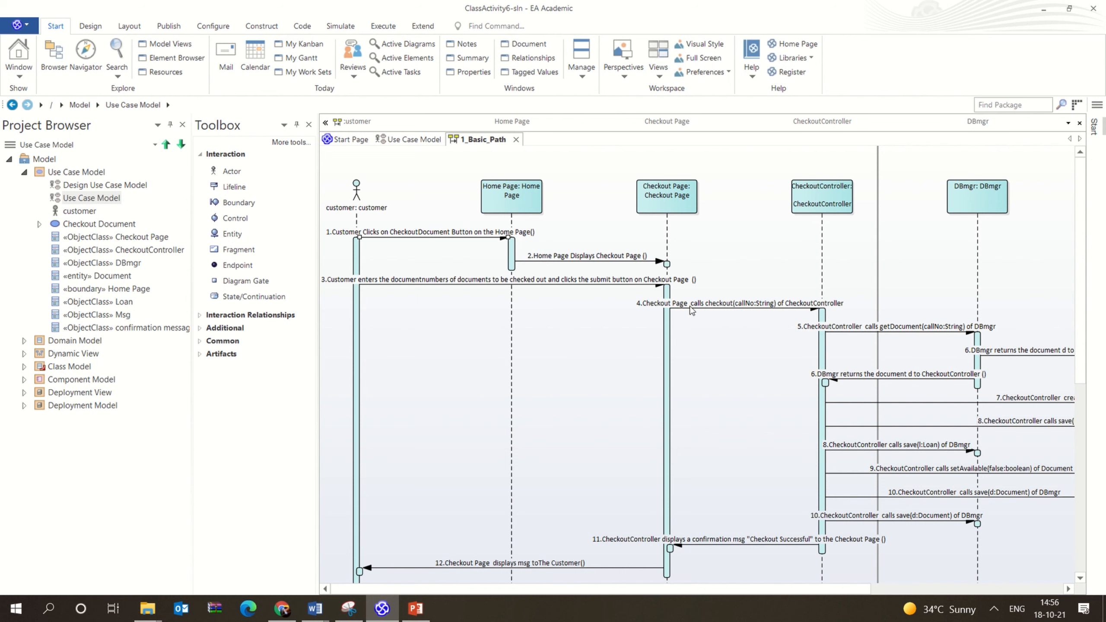
- Mark message 11 from CheckoutController to Checkout Page as a return message
right_click(725, 547)
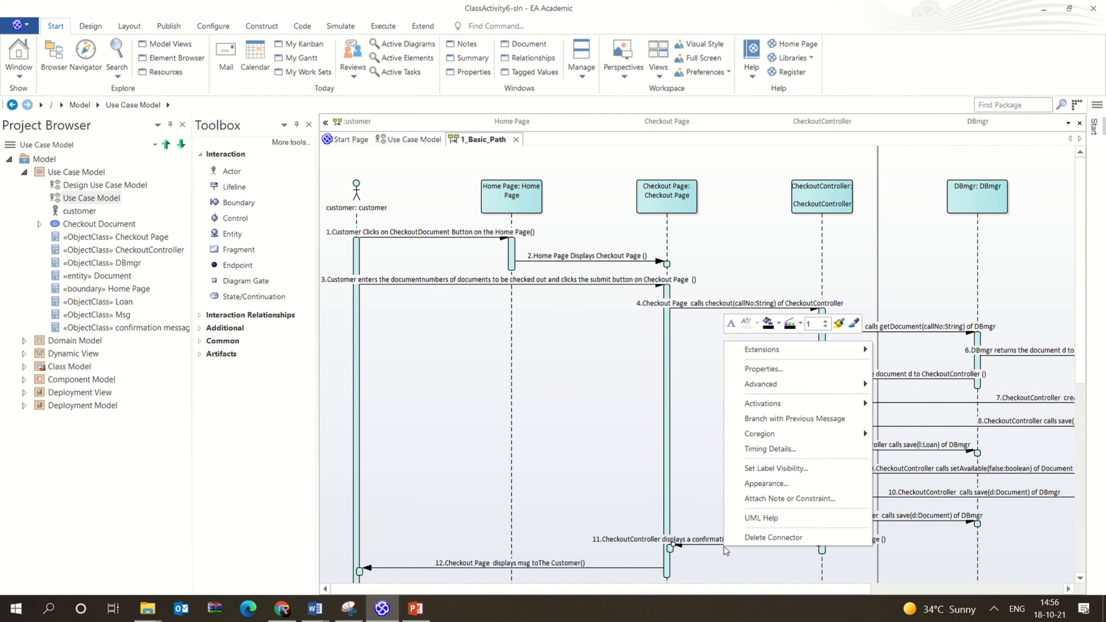
double_click(713, 546)
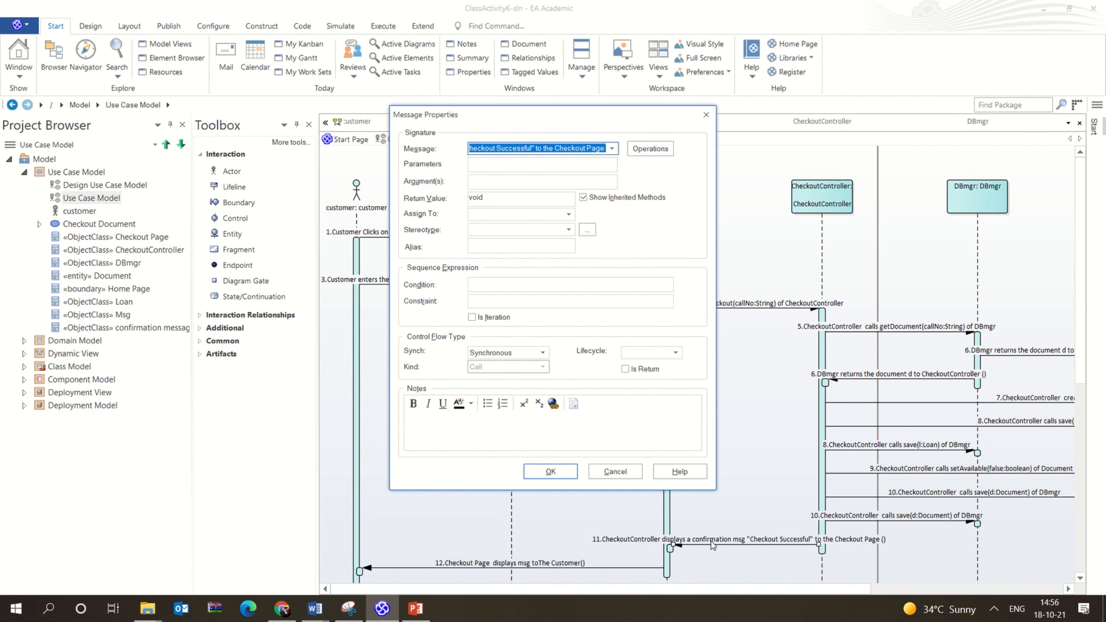
left_click(627, 371)
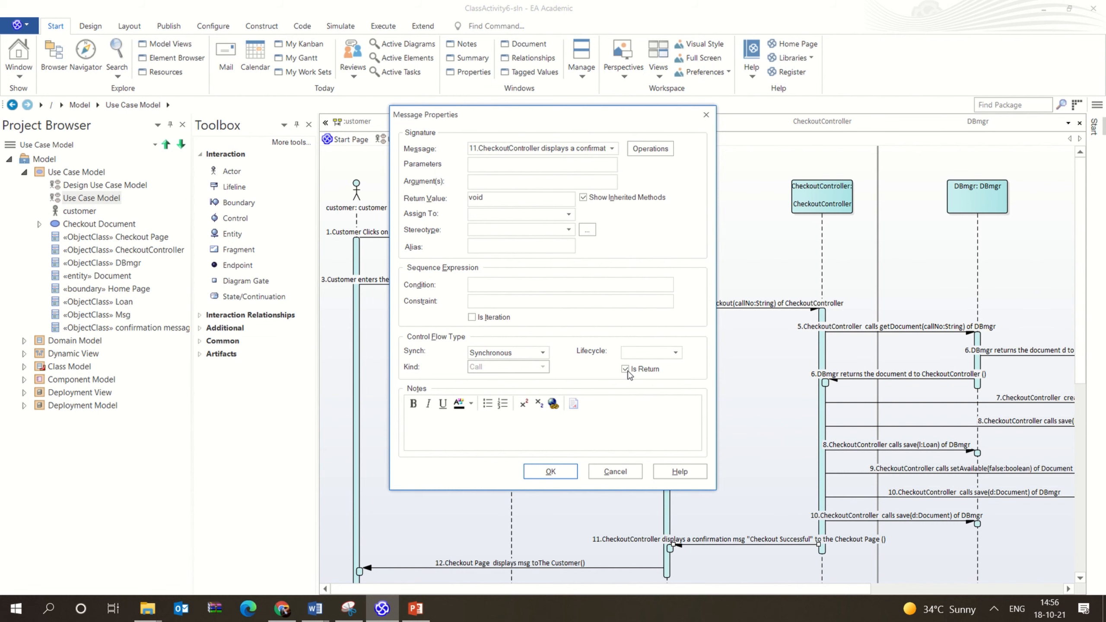
left_click(556, 476)
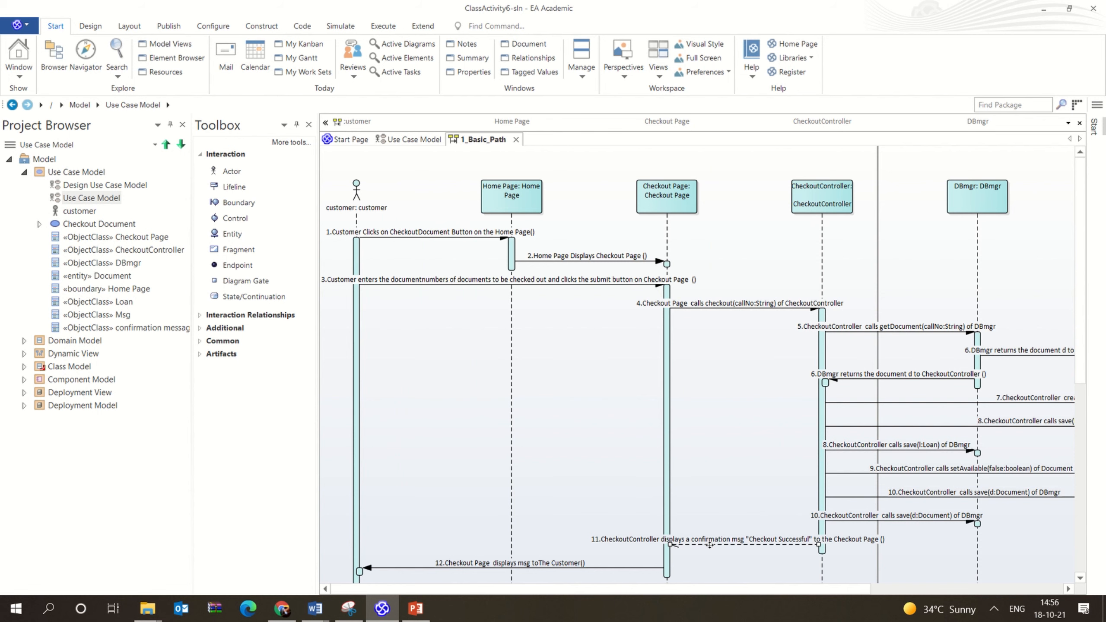
- Clear the Is Return option of message 11 from CheckoutController to Checkout Page
right_click(710, 545)
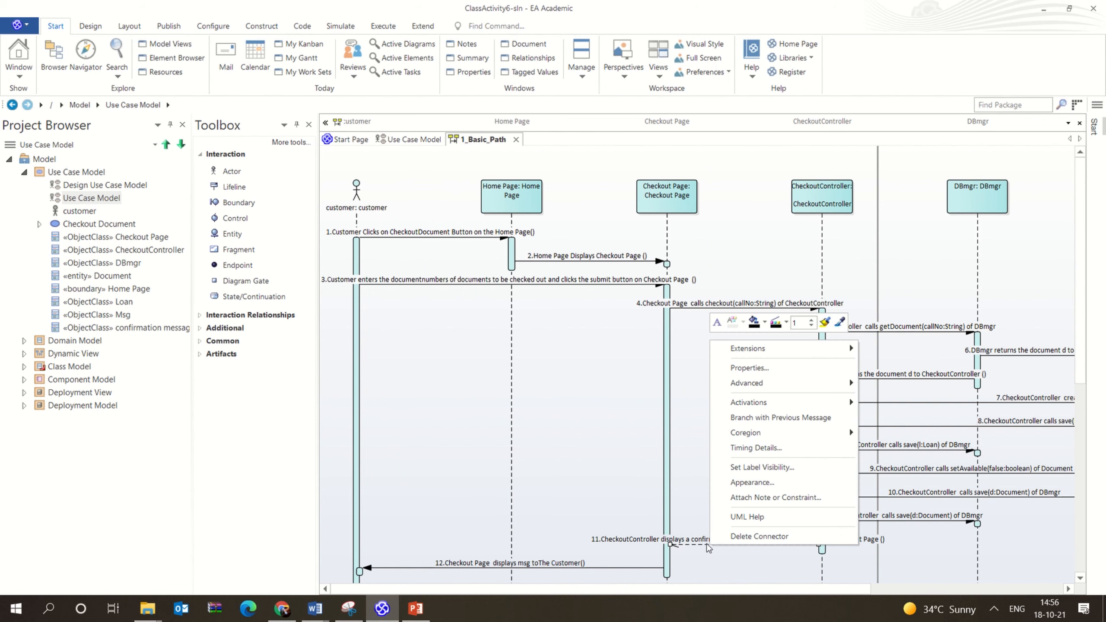
left_click(707, 545)
double_click(706, 545)
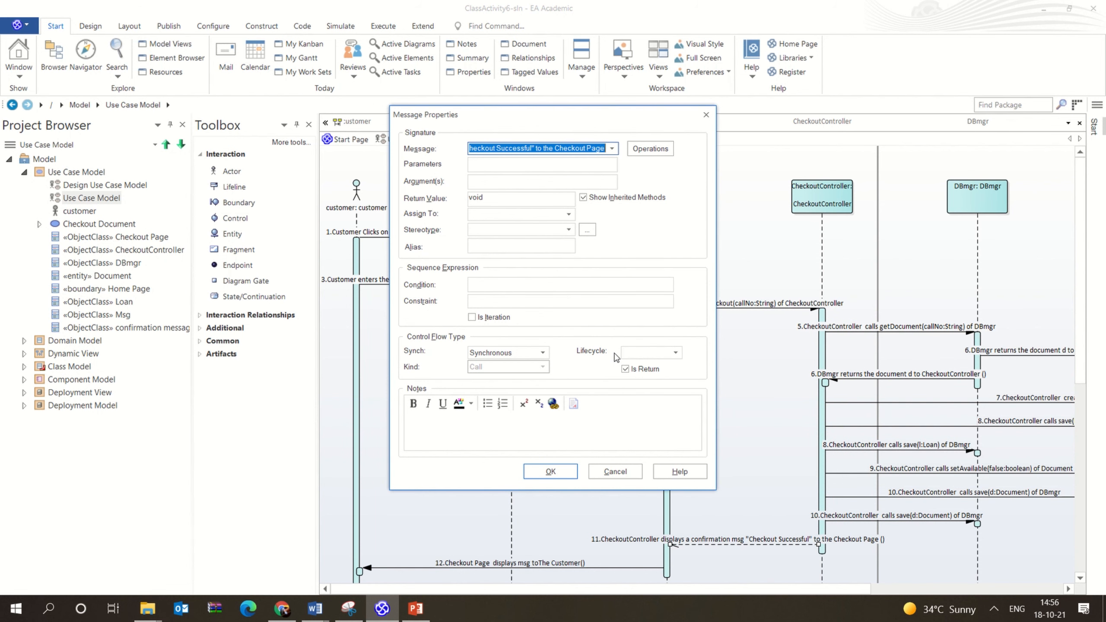
left_click(633, 373)
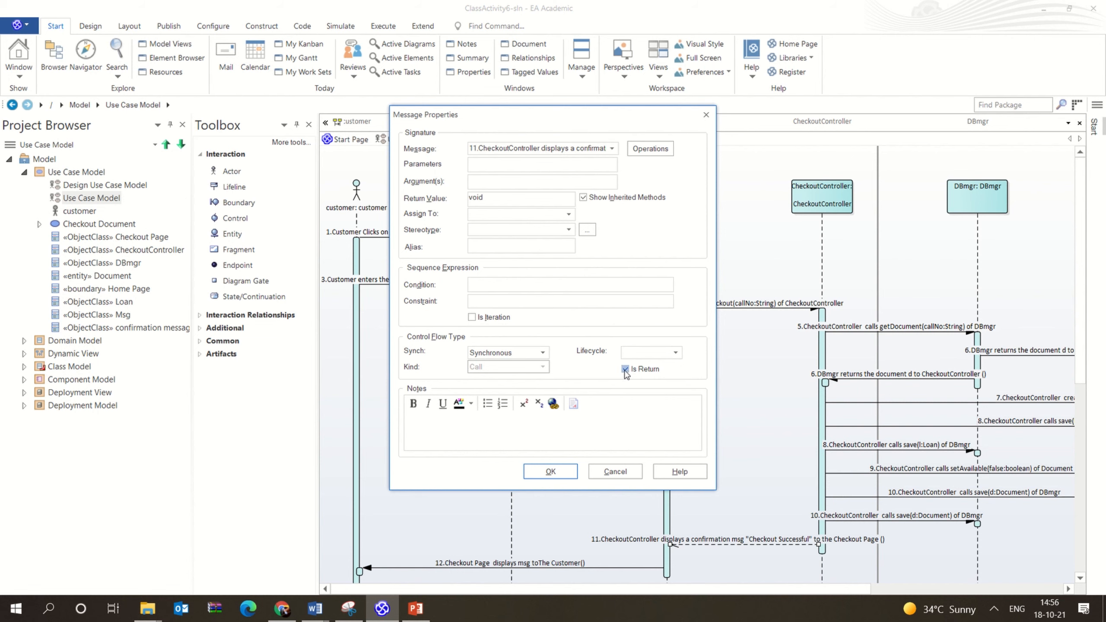
left_click(550, 471)
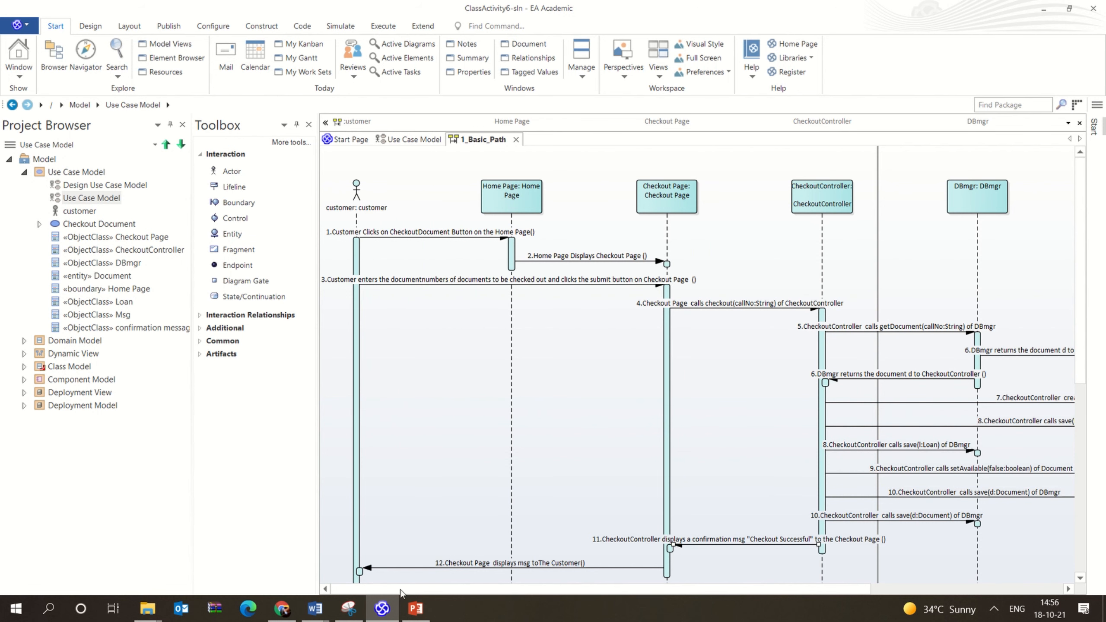
- Check the scenario and diagram steps in the ClassActivity6 Word document and return to the Enterprise Architect model
mouse_move(315, 608)
left_click(282, 557)
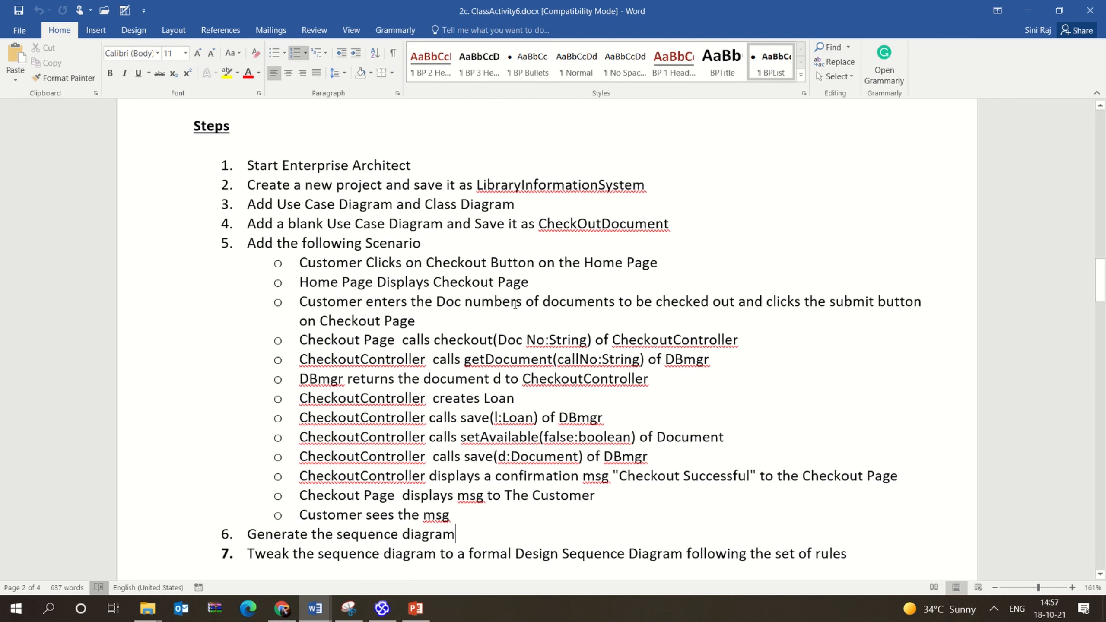
left_click(1038, 16)
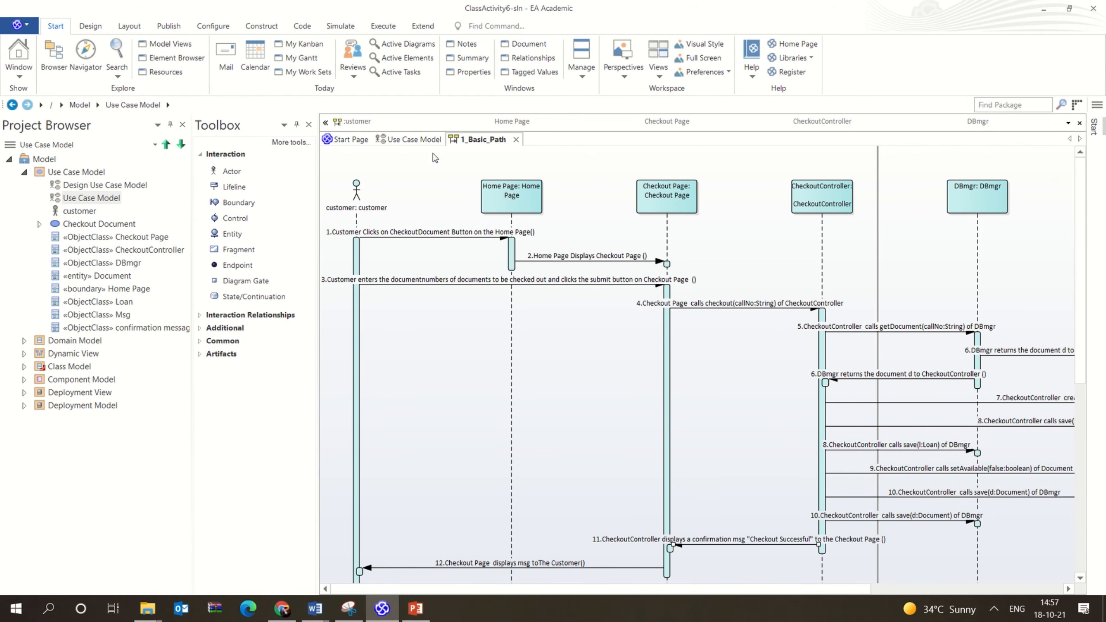
- Close the 1_Basic_Path sequence diagram and return to the Use Case Model diagram
left_click(421, 139)
left_click(488, 140)
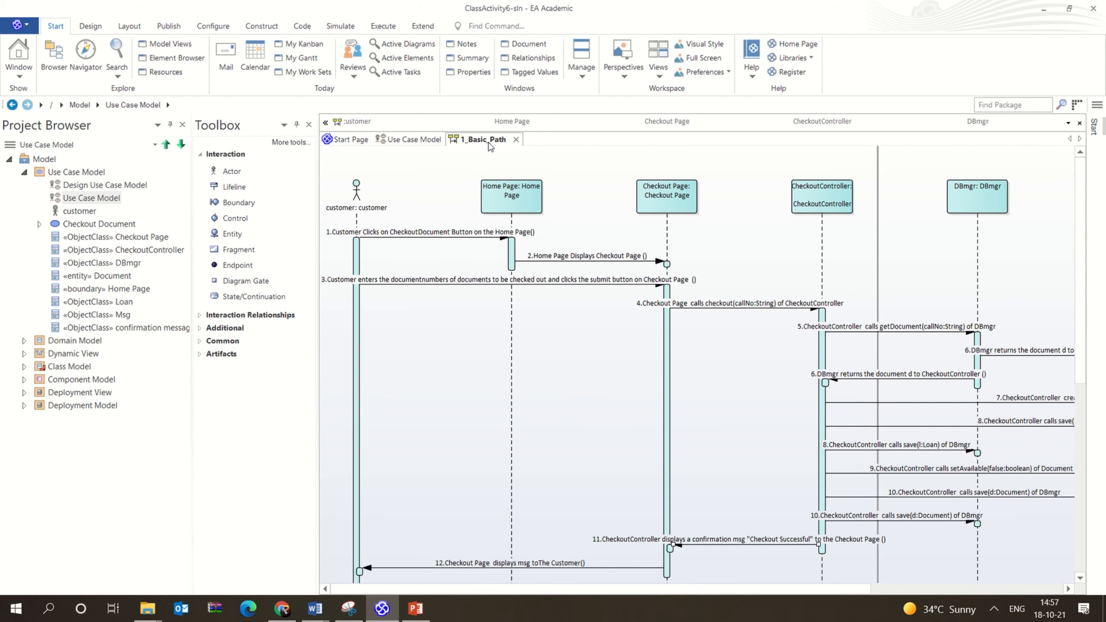
left_click(516, 140)
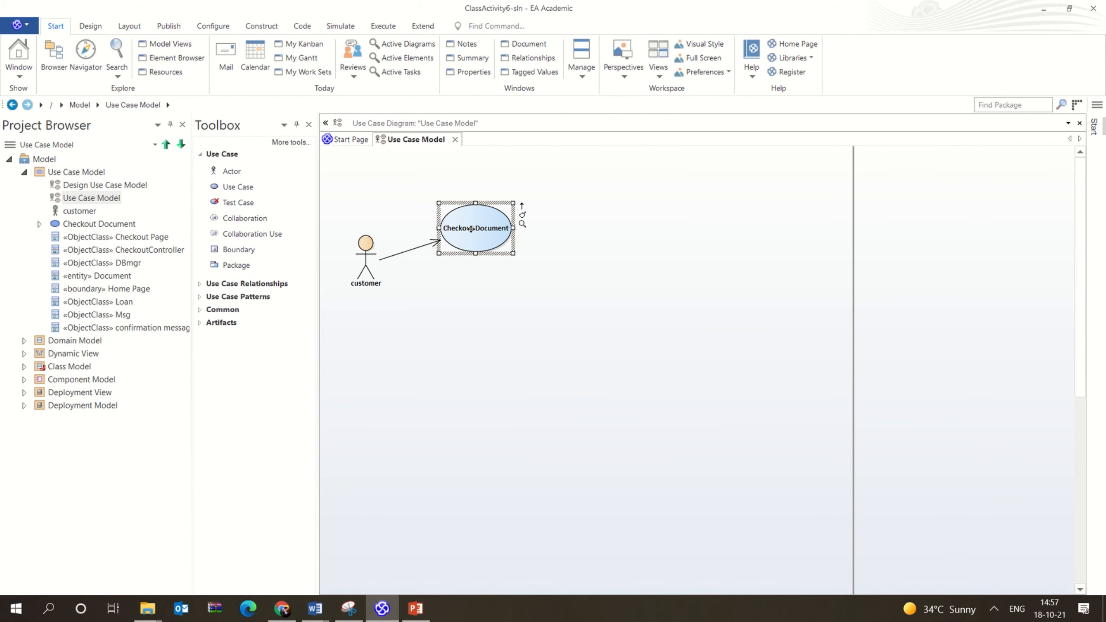
- Review the Basic Path scenario of the Checkout Document use case and its diagram generation options, and close the use case properties
double_click(471, 229)
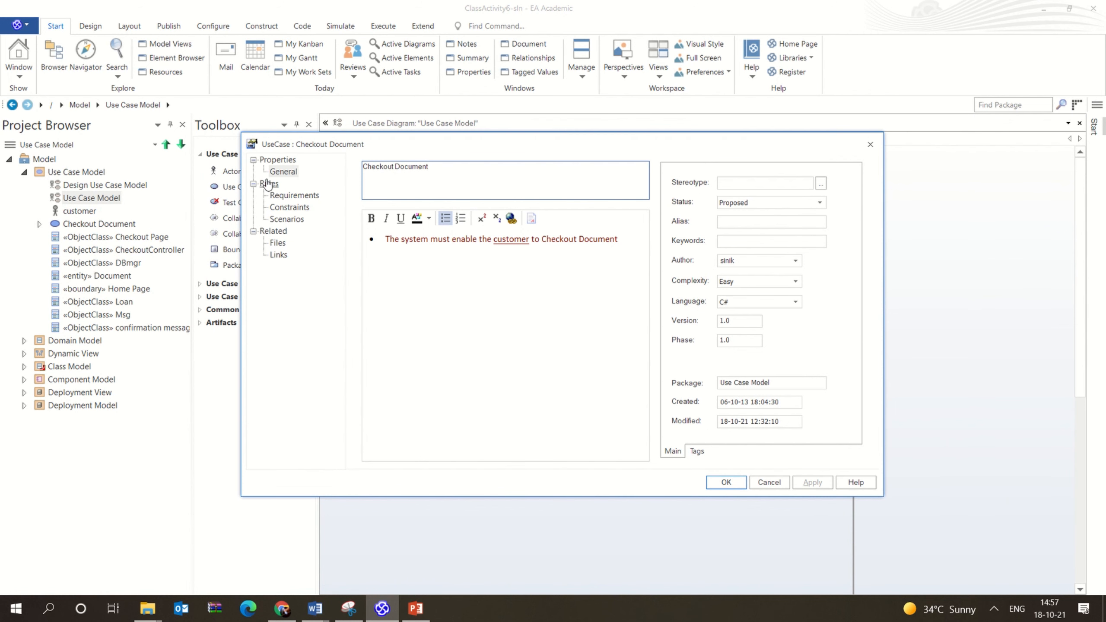
left_click(287, 219)
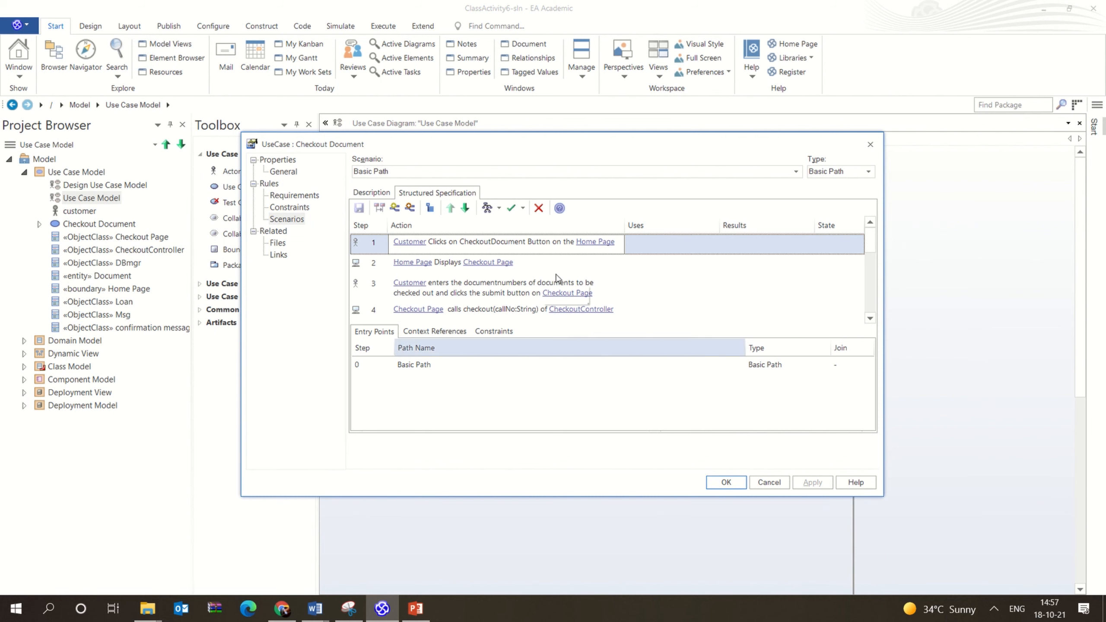
mouse_move(868, 245)
left_mouse_down()
mouse_move(870, 293)
mouse_move(873, 244)
left_mouse_up()
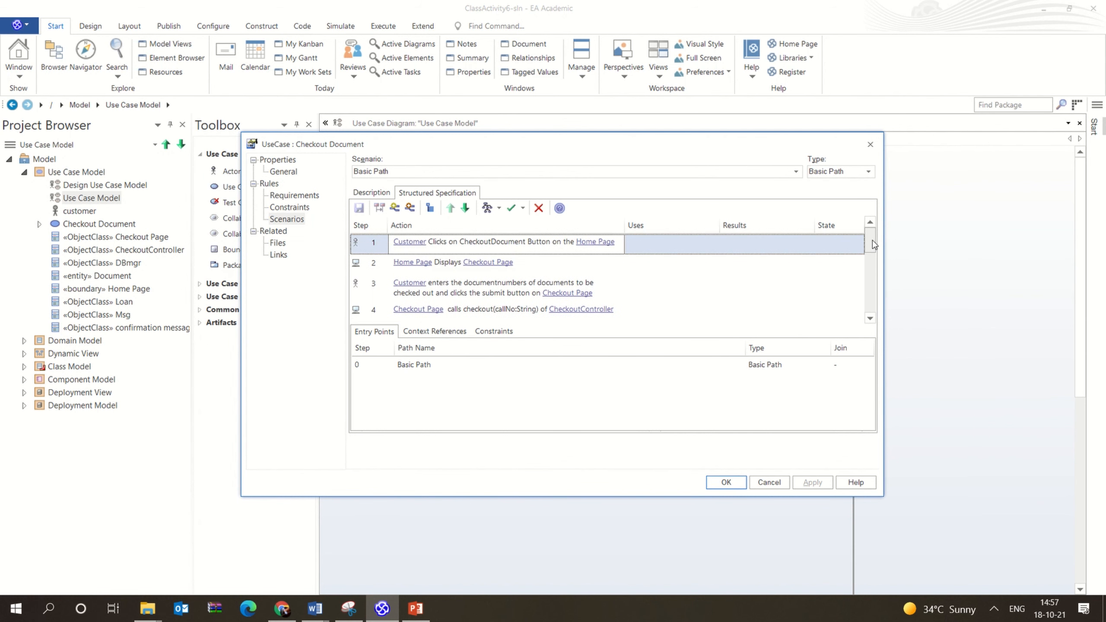
mouse_move(504, 252)
left_click(498, 209)
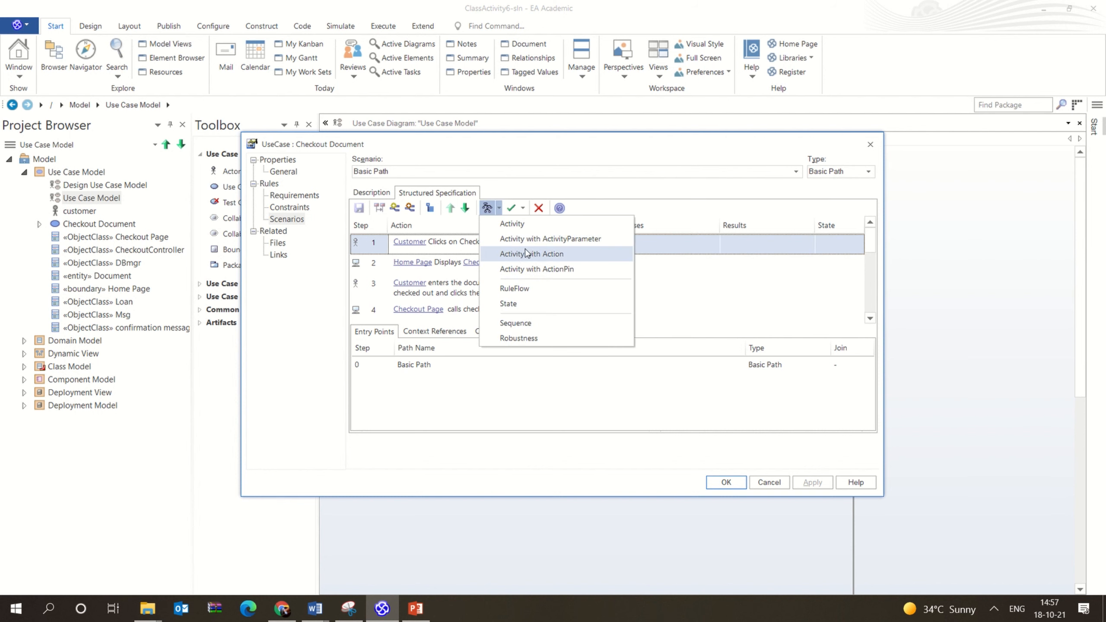
left_click(523, 208)
left_click(500, 208)
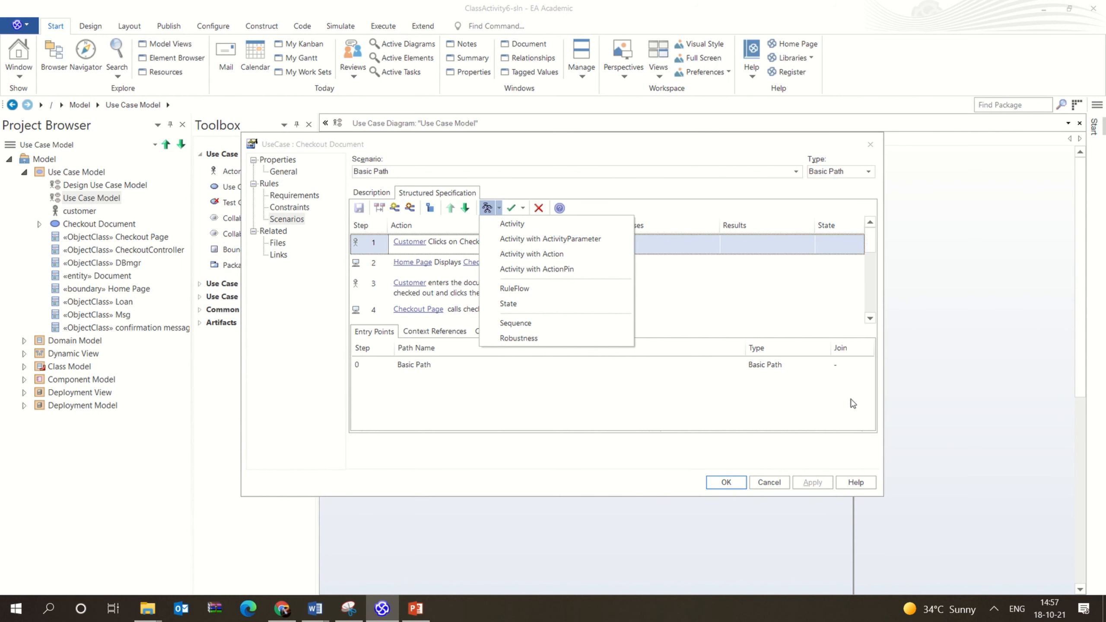
left_click(735, 487)
left_click(727, 482)
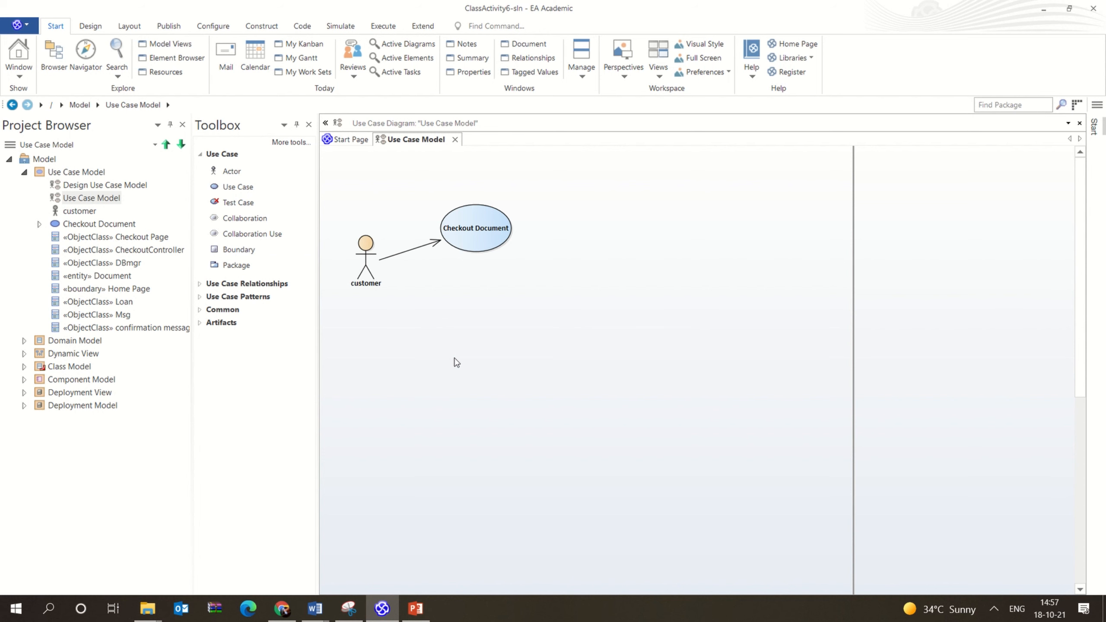
right_click(468, 346)
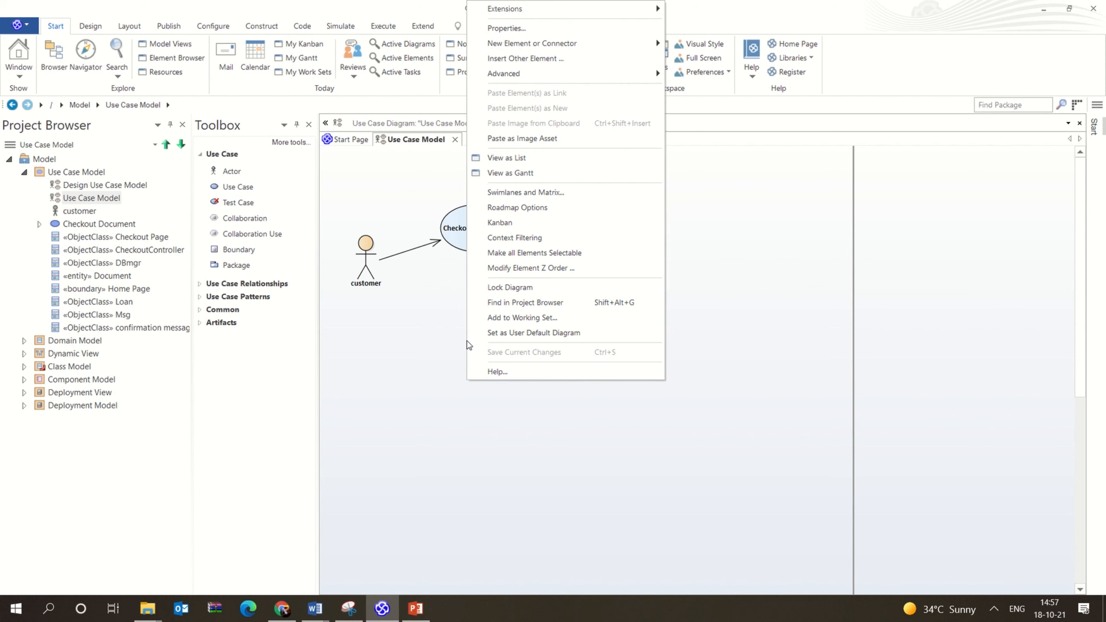
left_click(440, 340)
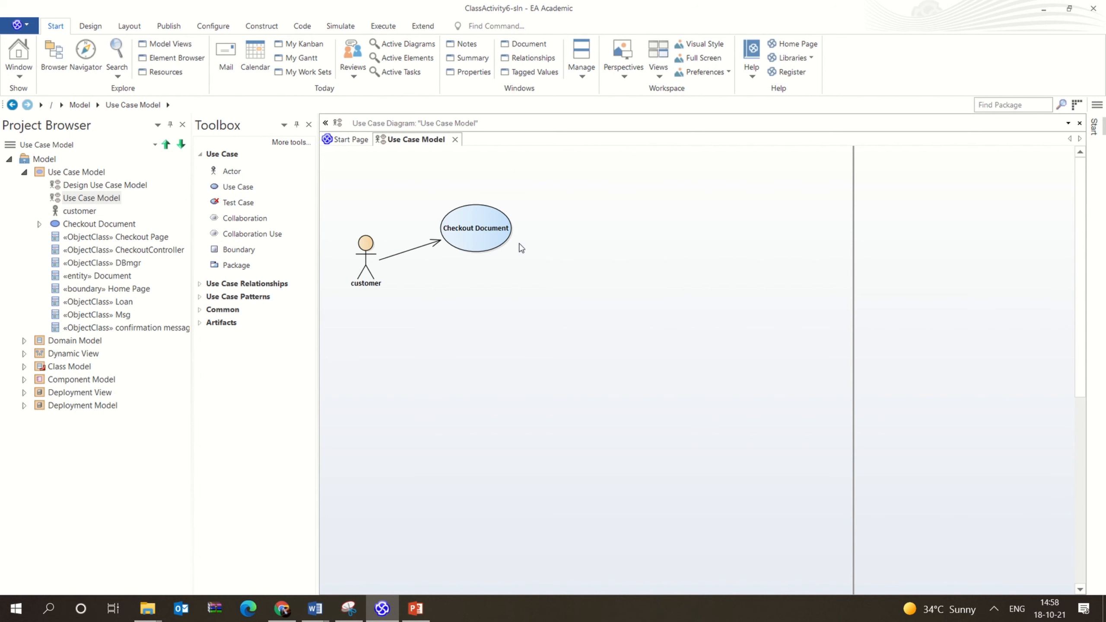
- Generate the Sequence diagram again from Checkout Document's Basic Path scenario and close the use case properties
double_click(495, 239)
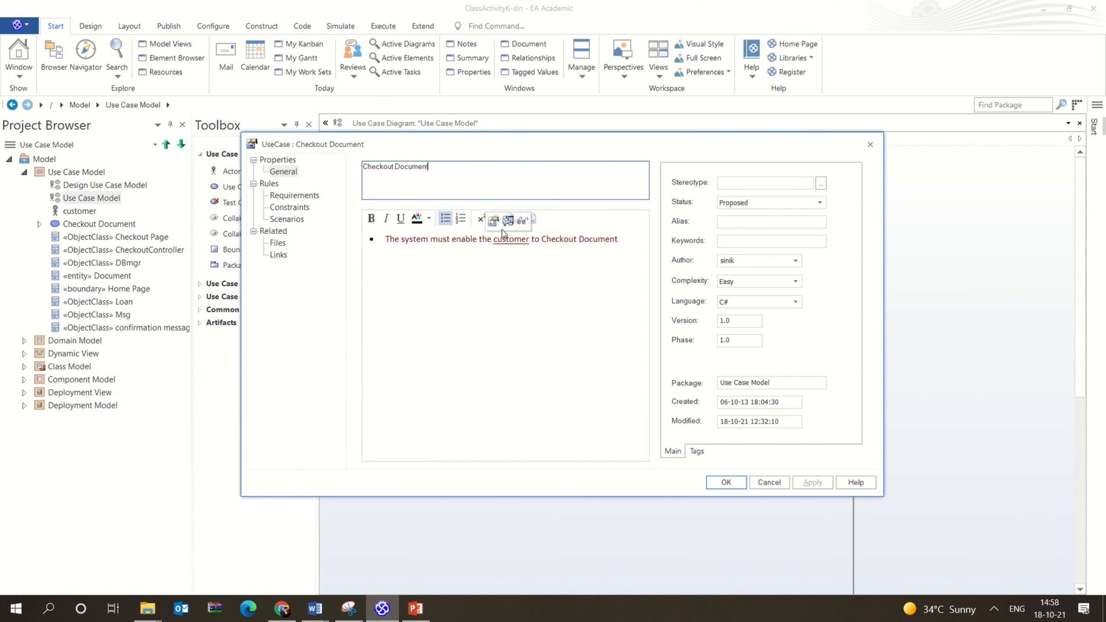
left_click(300, 220)
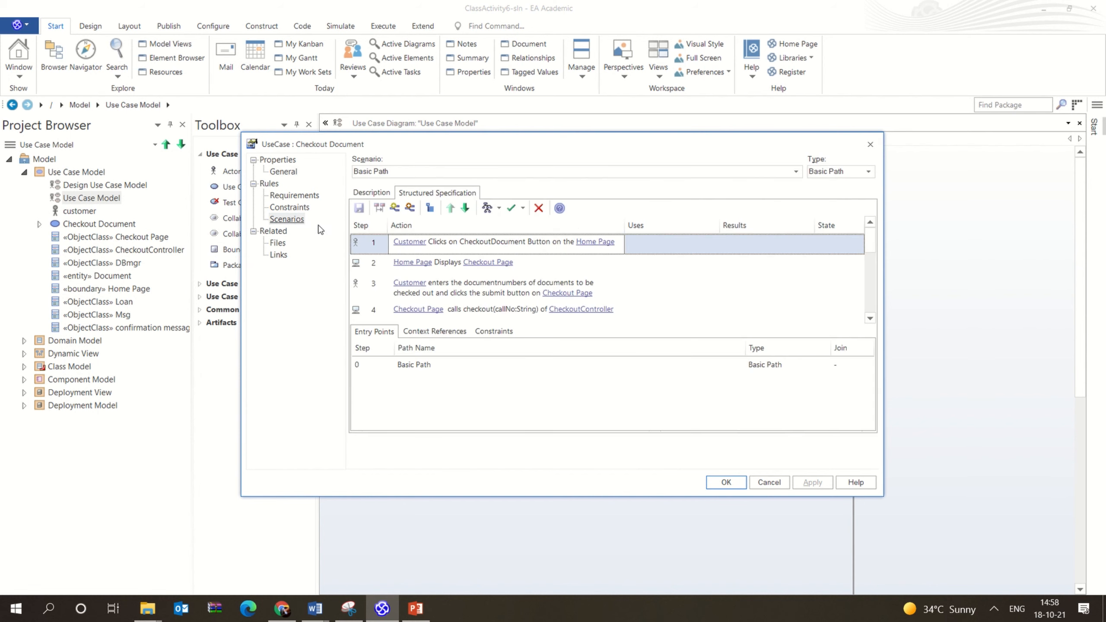
left_click(497, 210)
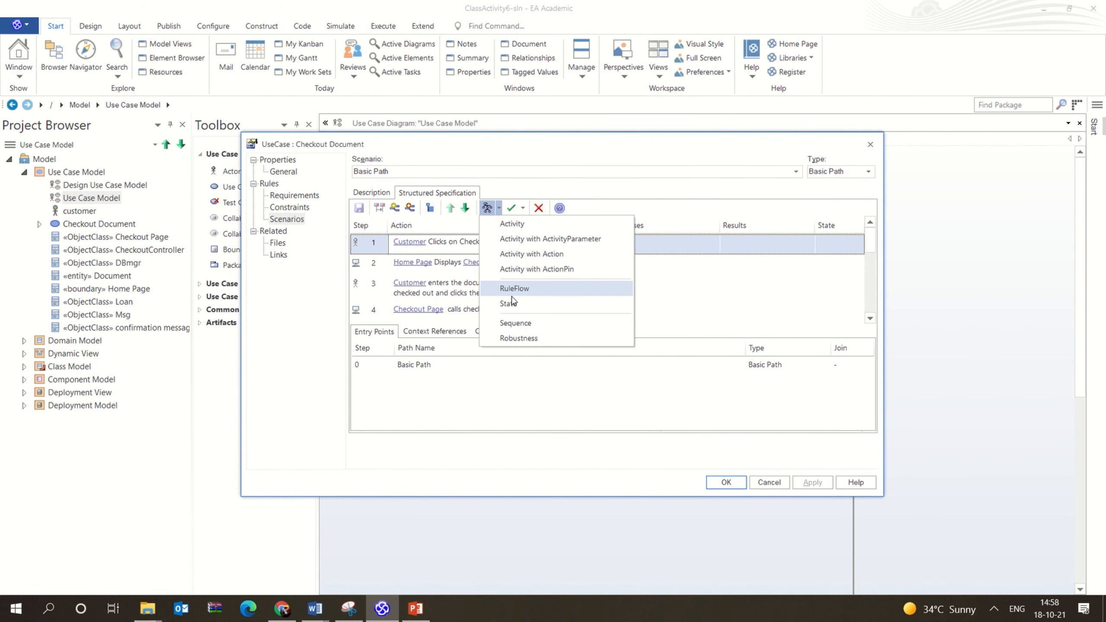
left_click(517, 324)
left_click(561, 352)
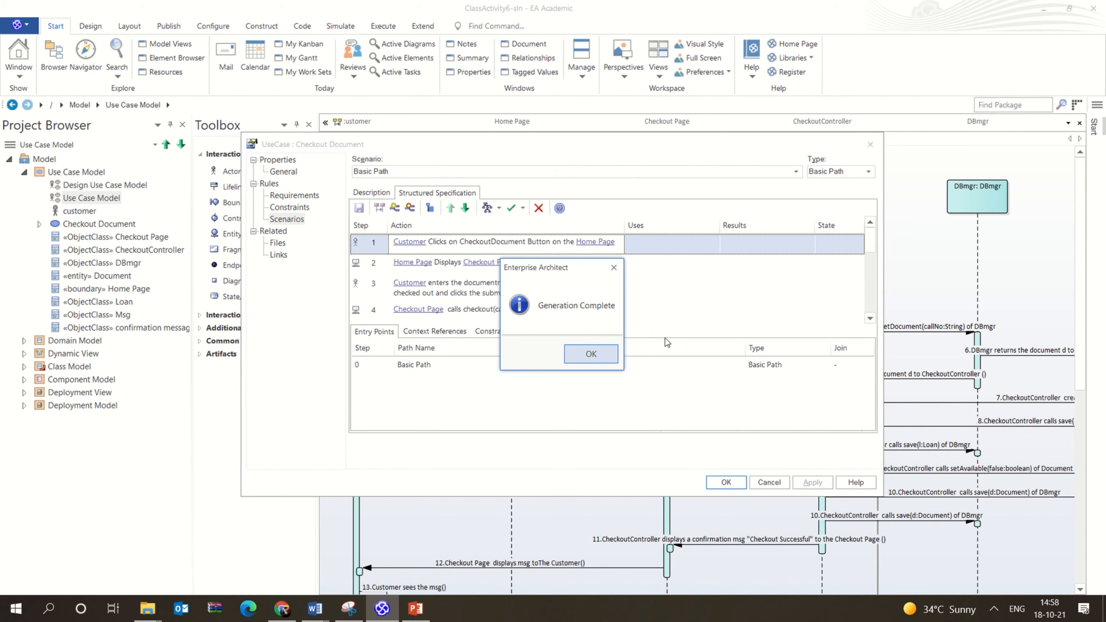
left_click(599, 356)
left_click(739, 484)
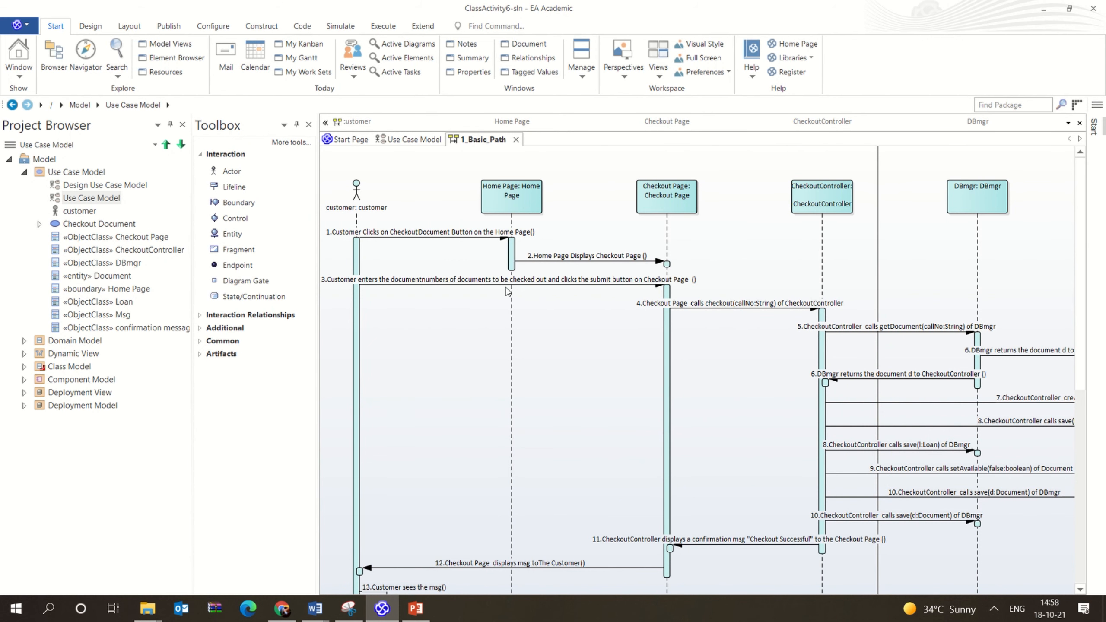
- Add an alt fragment to the sequence diagram and position it across the Checkout Page and CheckoutController lifelines, starting just above message 6
left_click(236, 249)
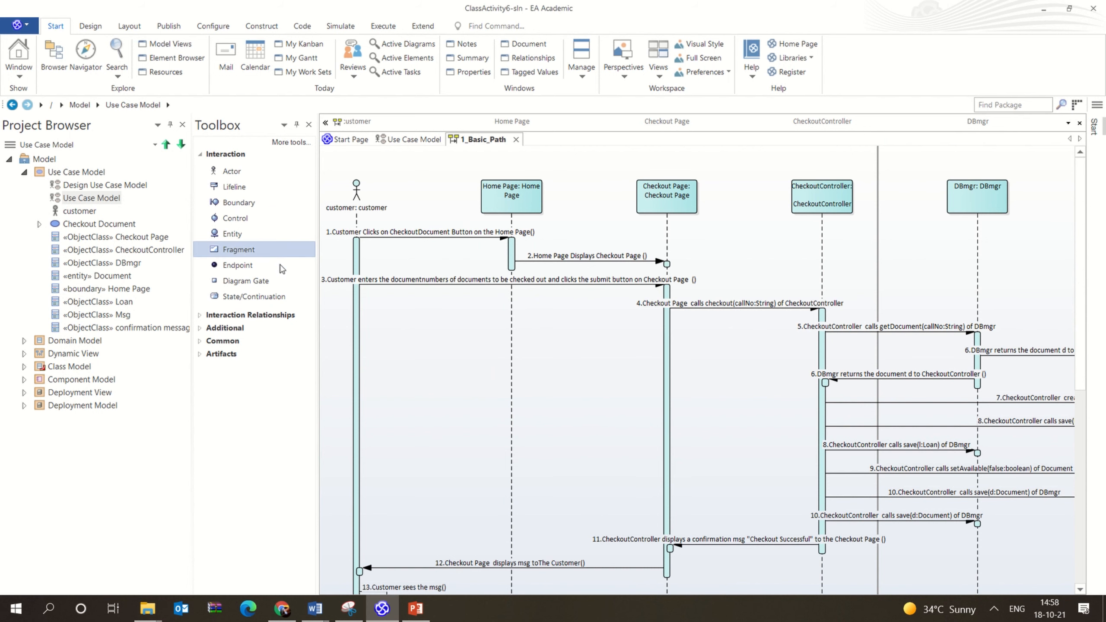
left_click(341, 331)
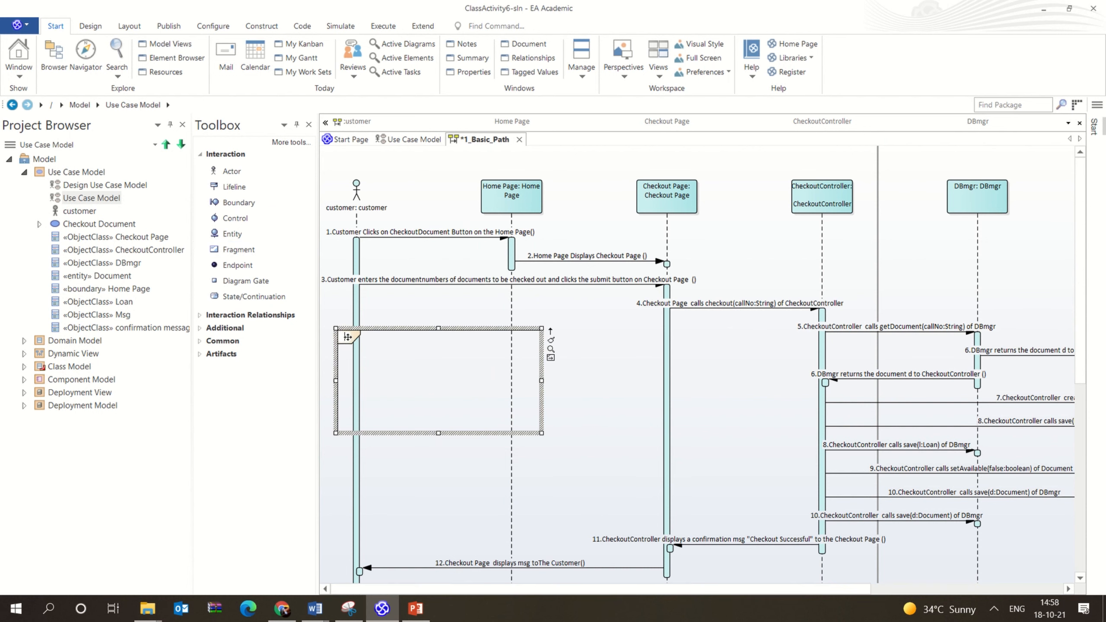
type("alt")
left_click_drag(378, 330, 682, 290)
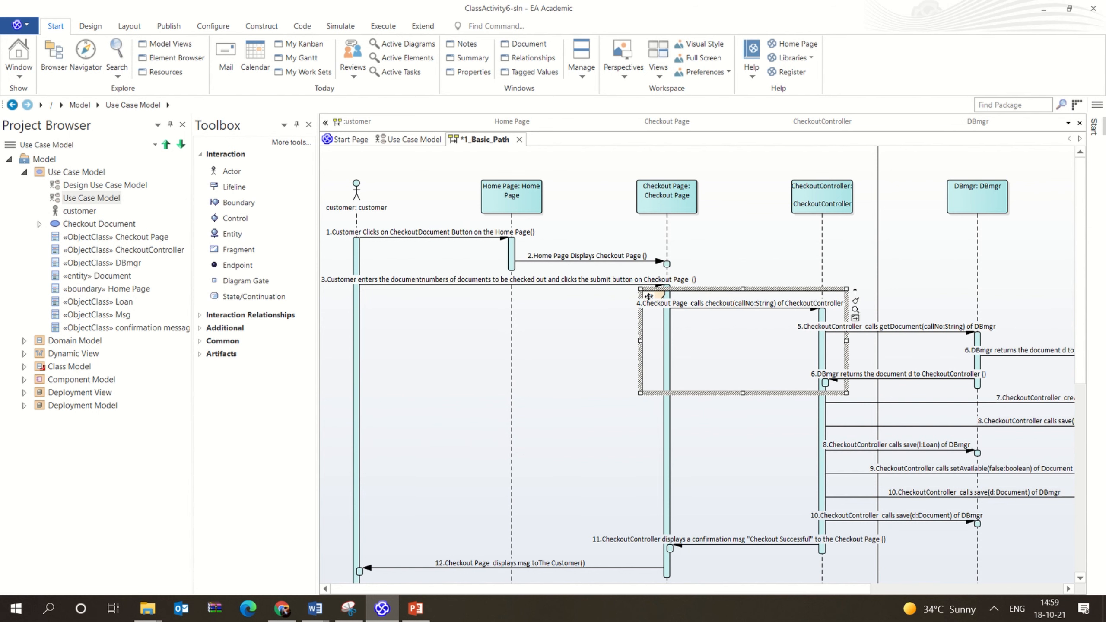
left_click_drag(687, 289, 696, 358)
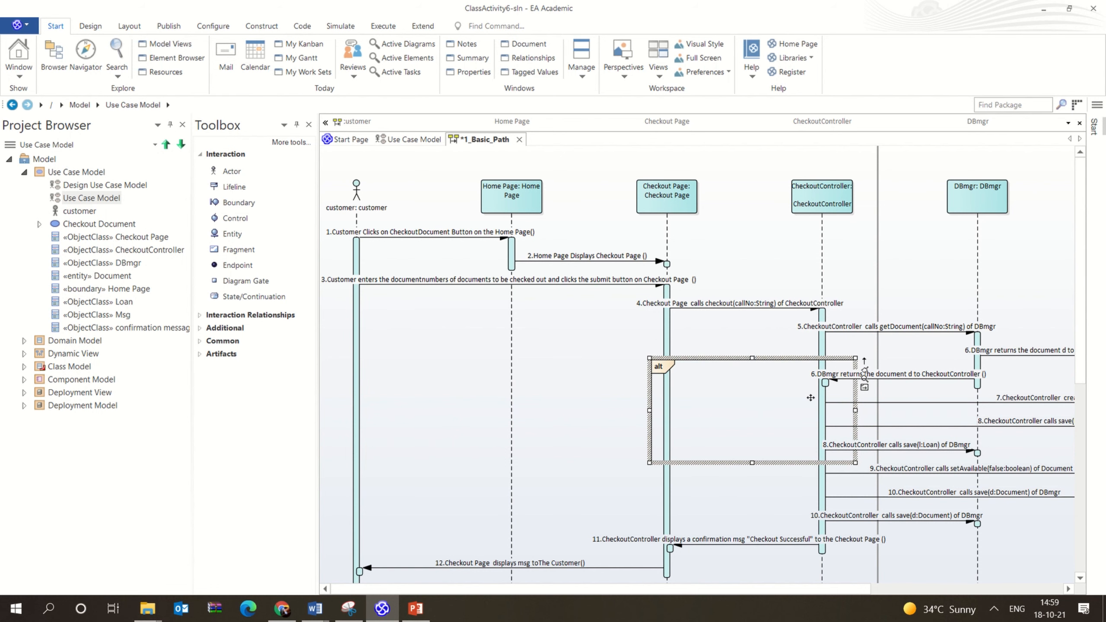
- Examine the fragment types available in the alt fragment's properties and close them without changes
double_click(749, 358)
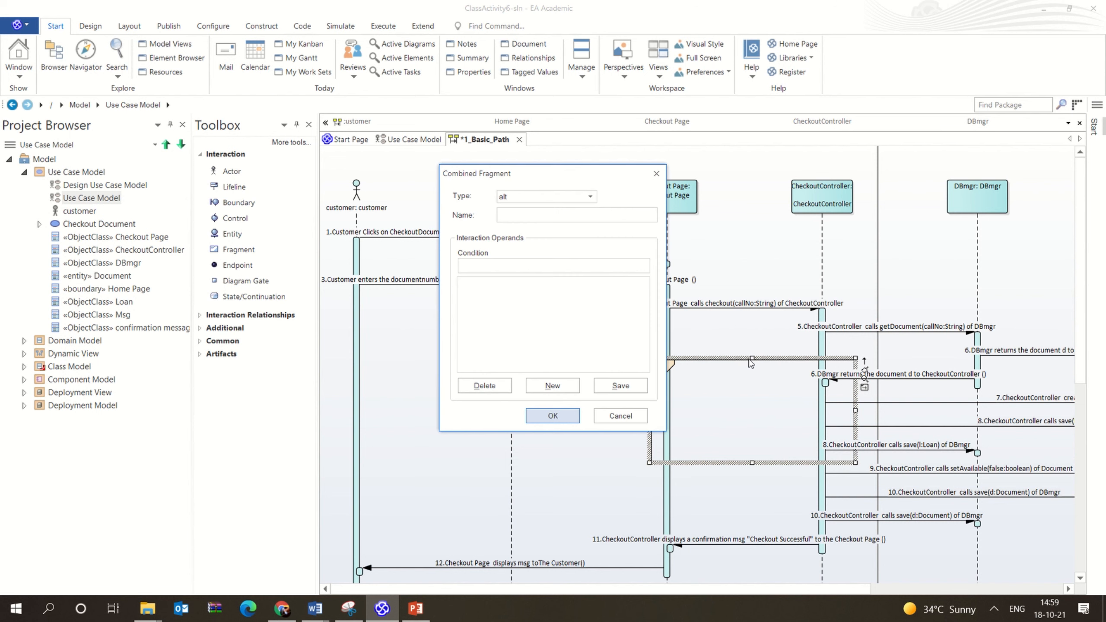
left_click(566, 197)
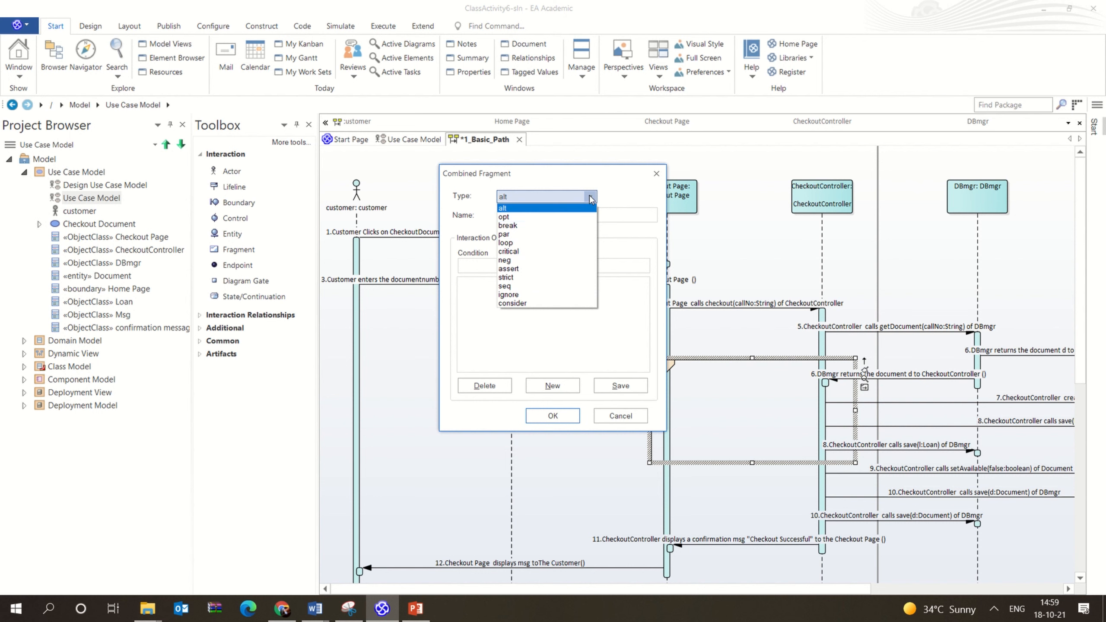
left_click(656, 174)
left_click(612, 411)
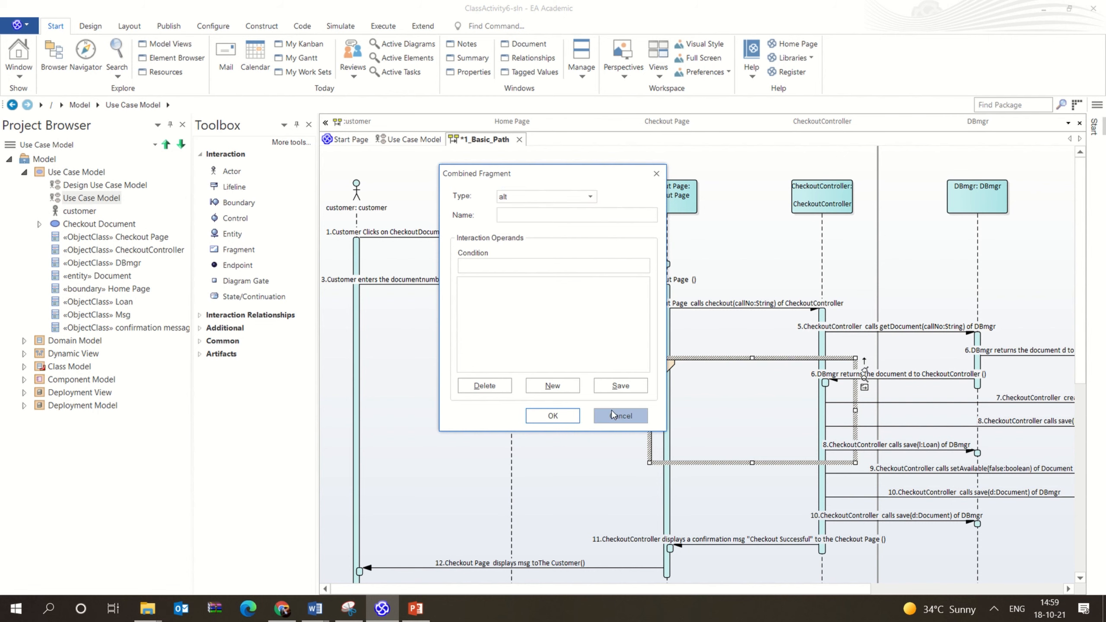
- Delete the alt fragment from the 1_Basic_Path sequence diagram and leave nothing selected
right_click(725, 359)
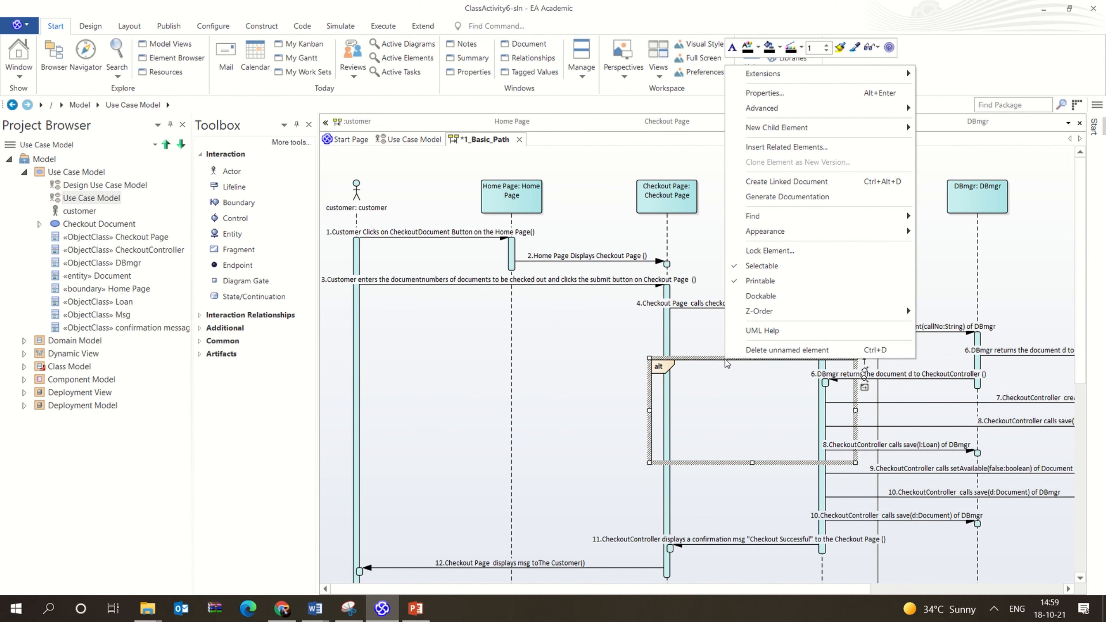
left_click(756, 352)
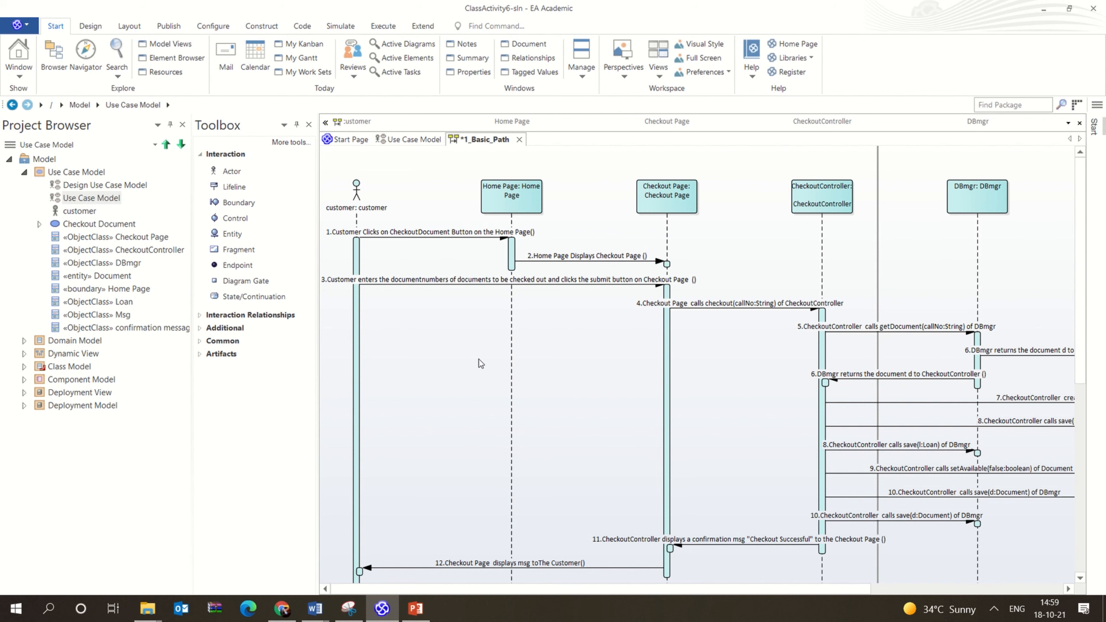
left_click(816, 349)
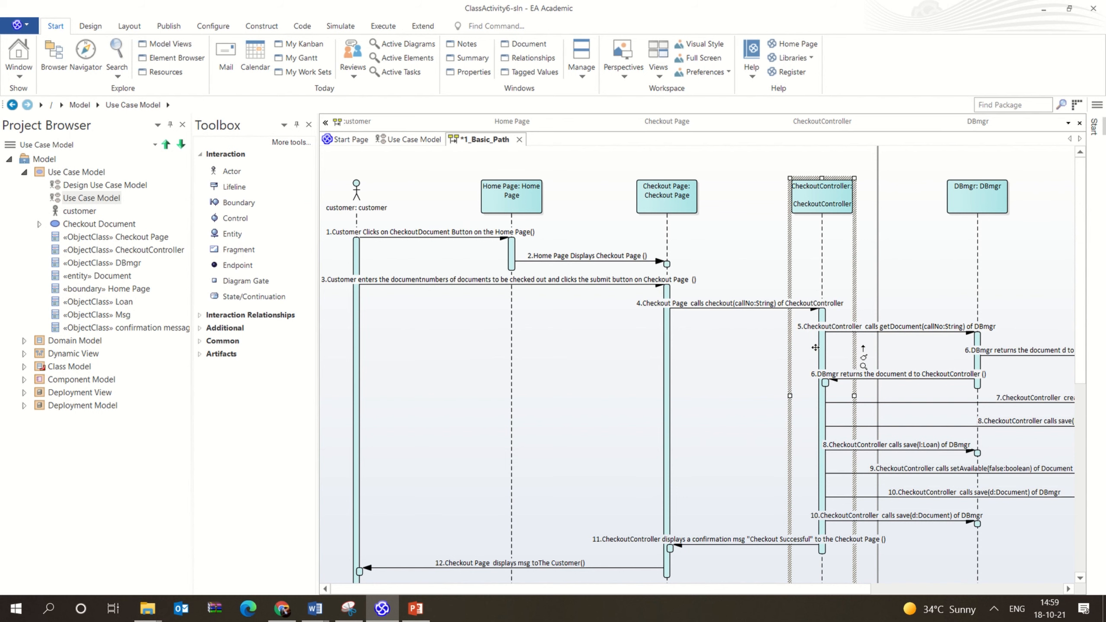
left_click(926, 178)
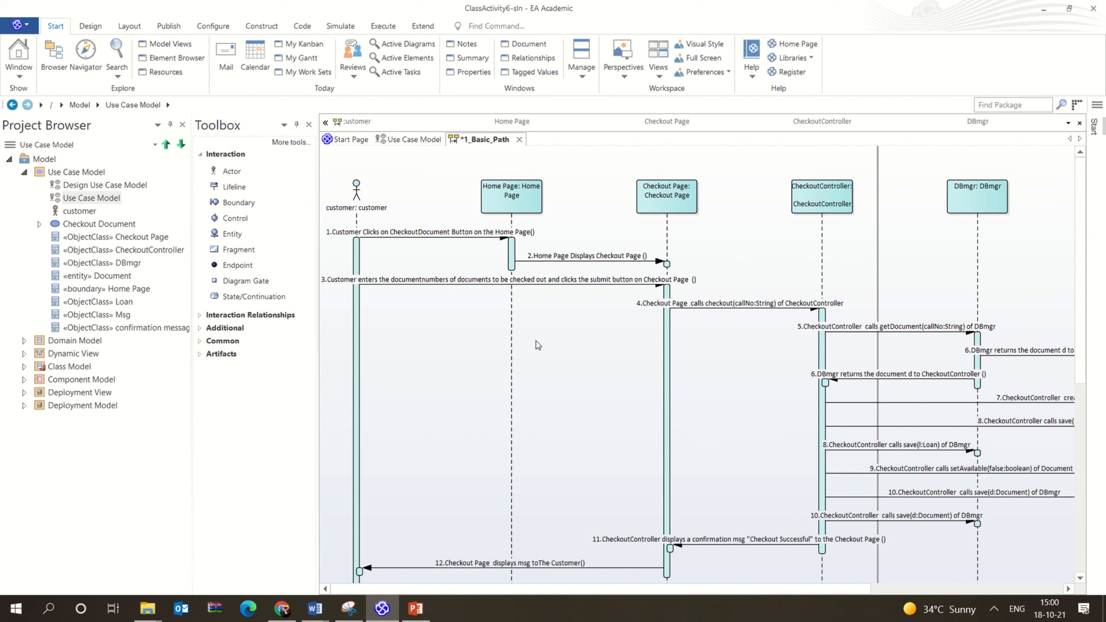
- Return to the Use Case Model diagram, review the scenario steps of the Checkout Document use case, and close its properties
double_click(86, 198)
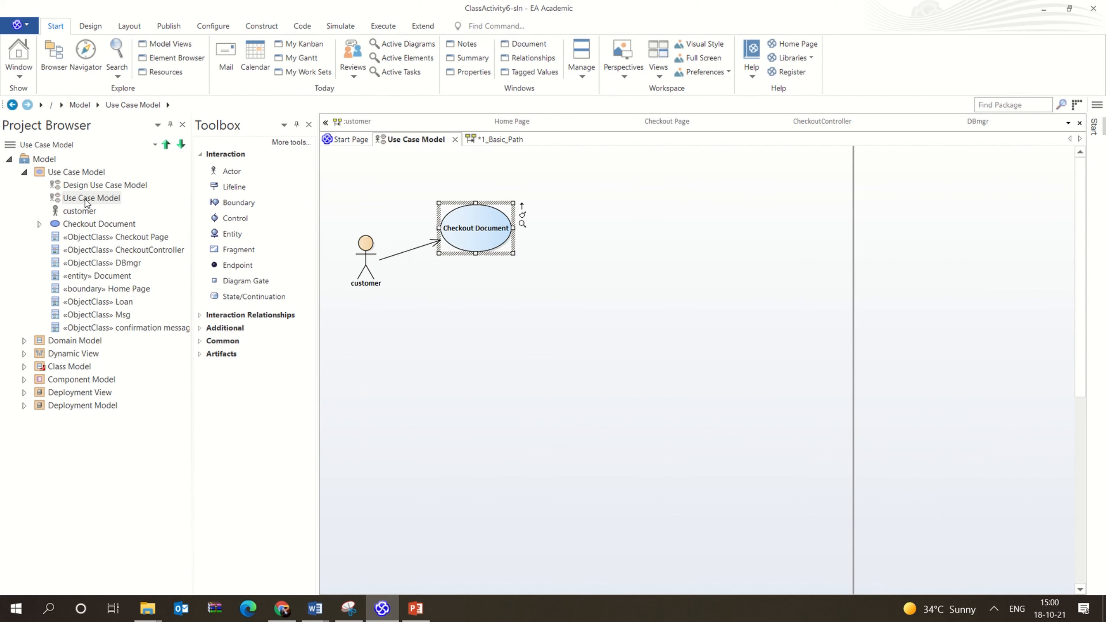
double_click(469, 244)
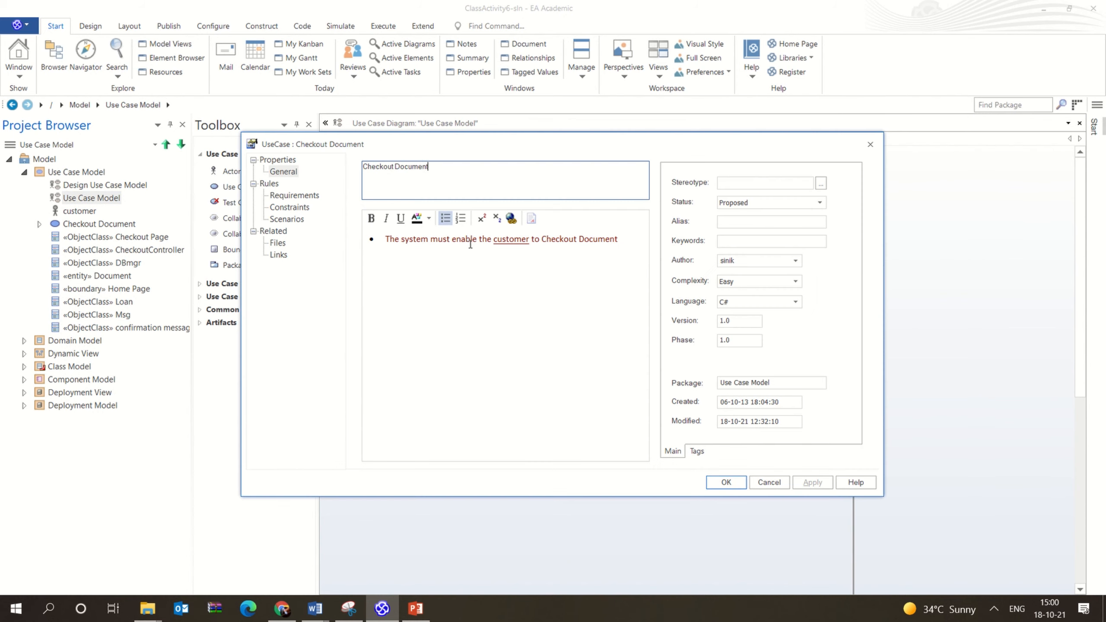
left_click(292, 220)
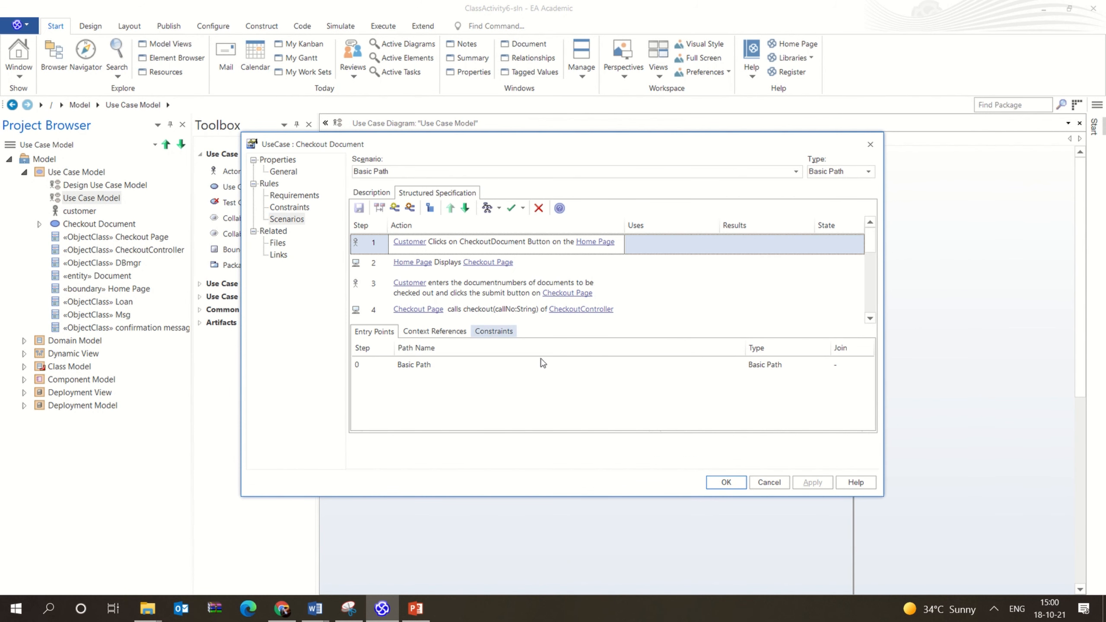
left_click(870, 144)
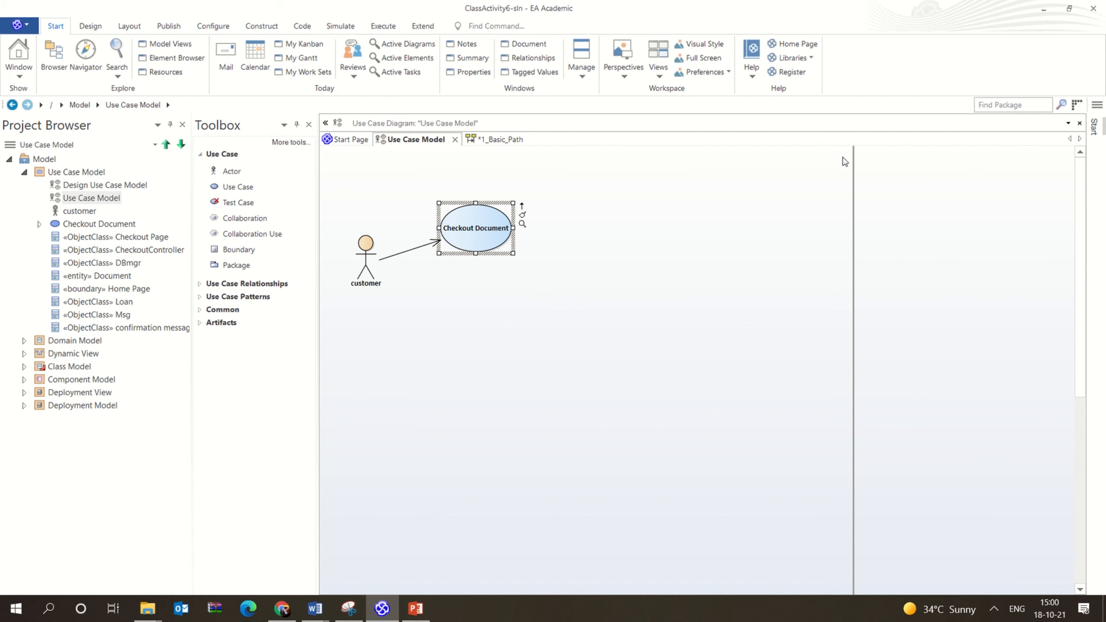
mouse_move(579, 4)
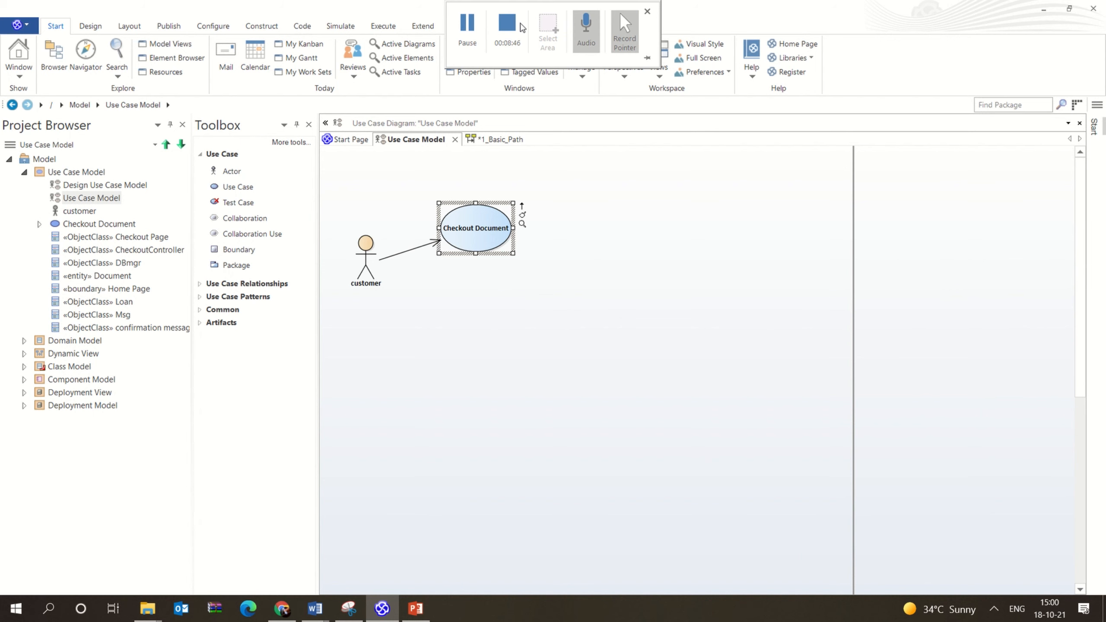